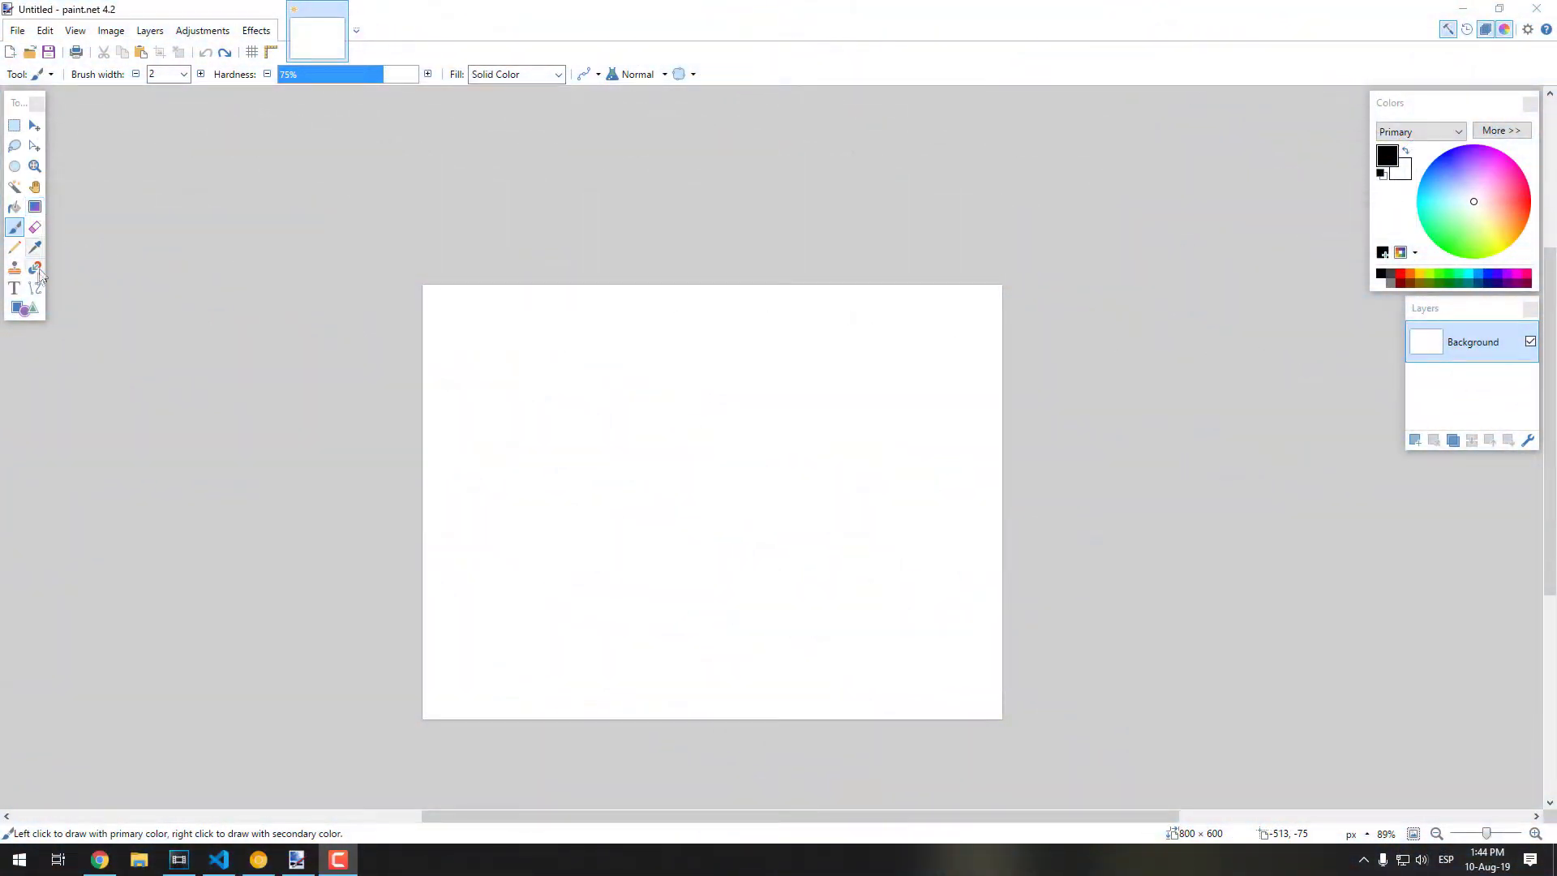
# Switch to the Text tool to write on the blank 800 × 600 canvas.
pyautogui.click(13, 288)
# Type the test text 'qweqweqweqweqweqweqwe' on the canvas and commit it.
pyautogui.click(604, 409)
pyautogui.write('qweqweqweqweqweqweqwe')
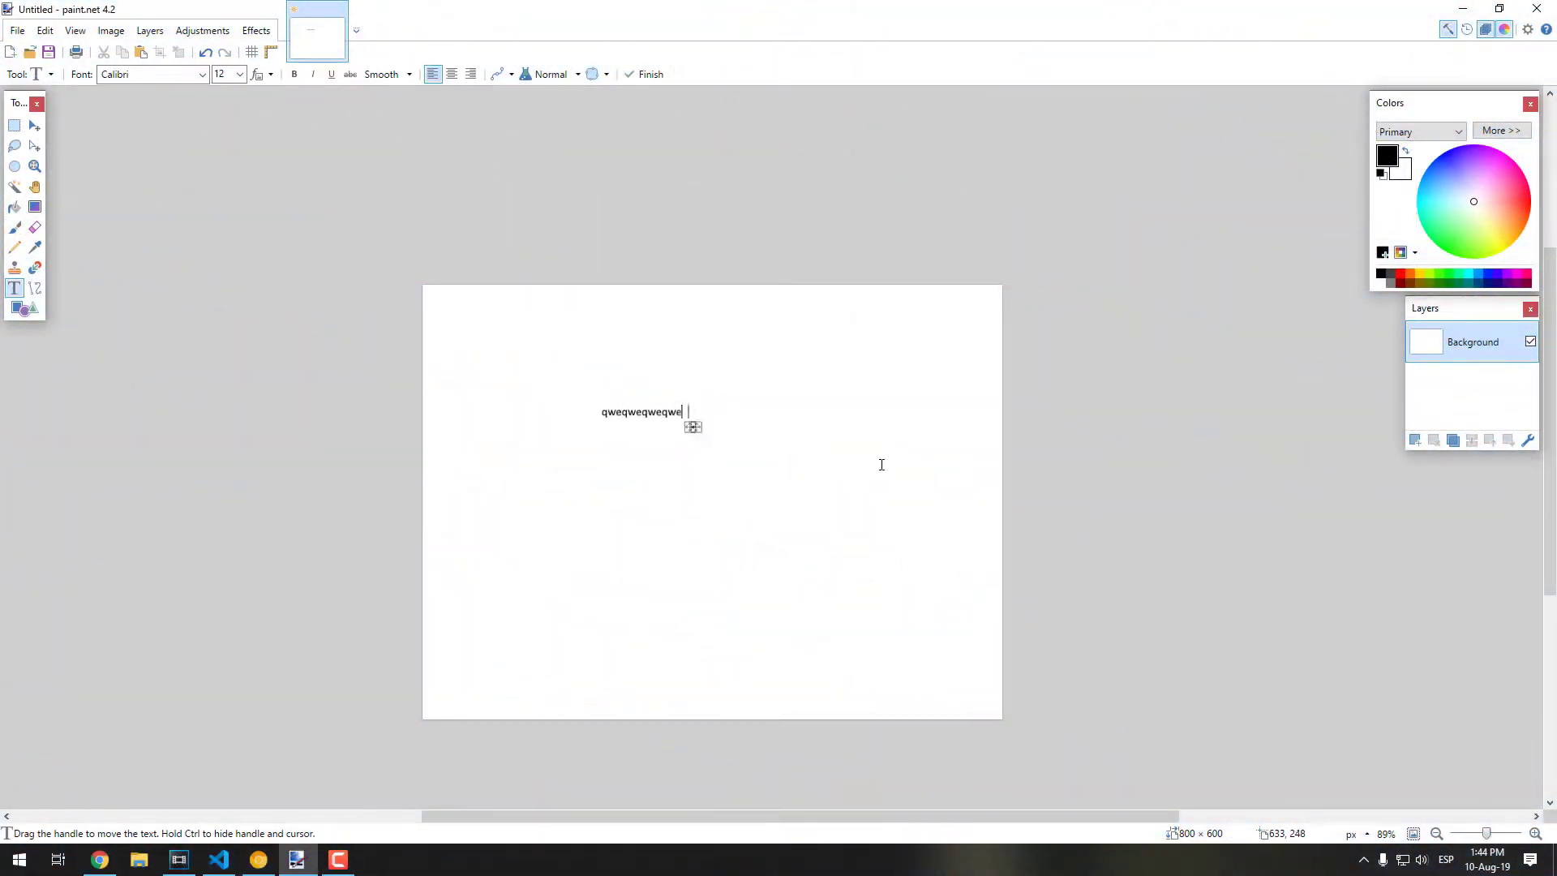
pyautogui.click(682, 351)
# Erase a rectangle over the start of the text to transparency.
pyautogui.press('s')
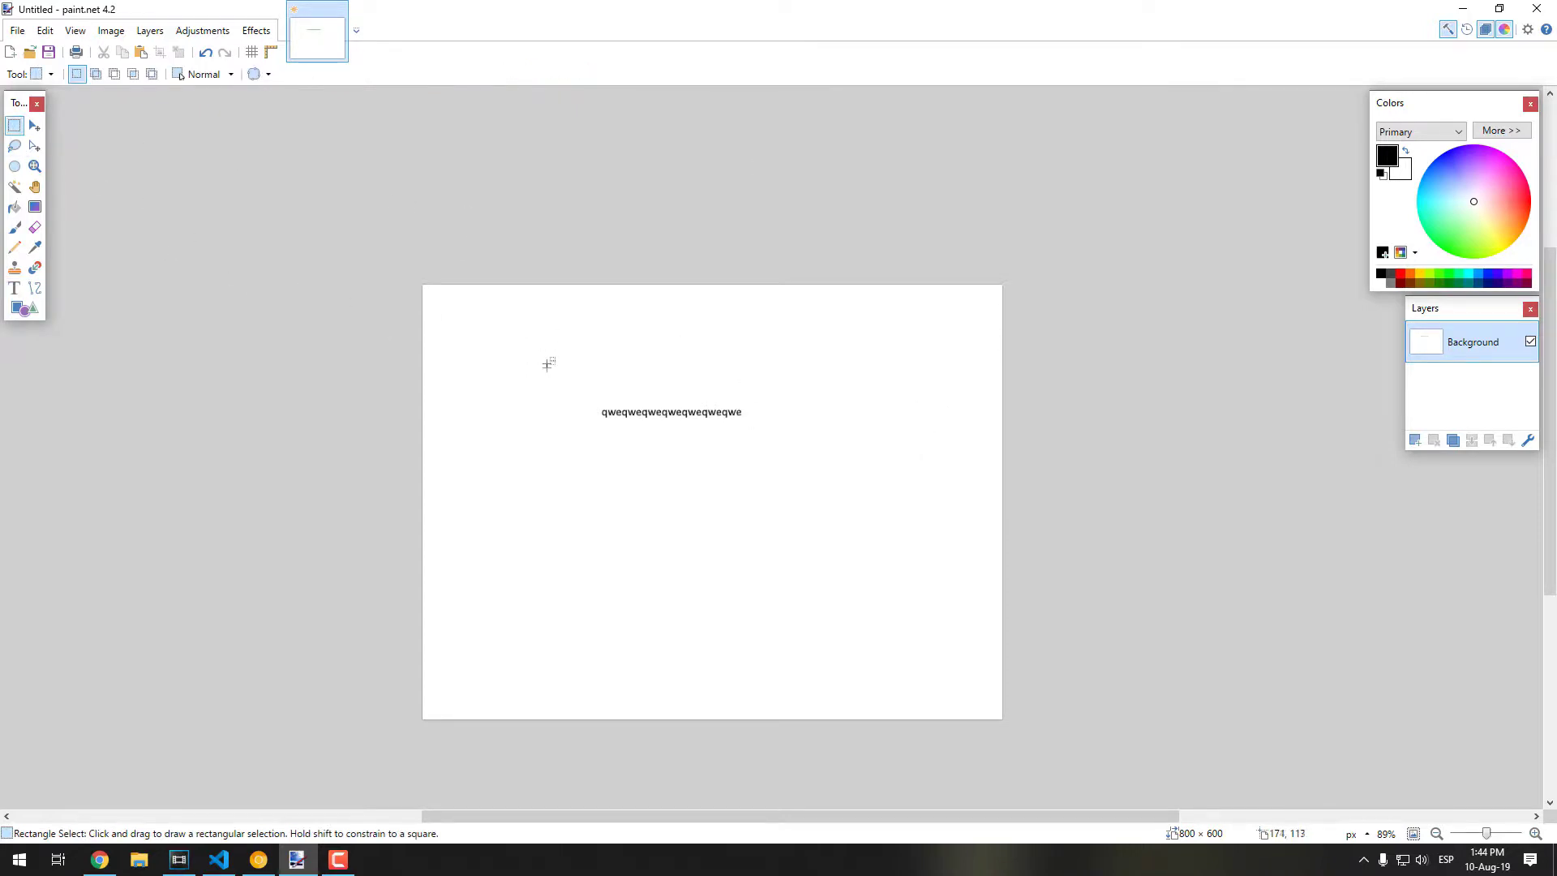
pyautogui.moveTo(542, 355); pyautogui.dragTo(676, 477)
pyautogui.press('Delete')
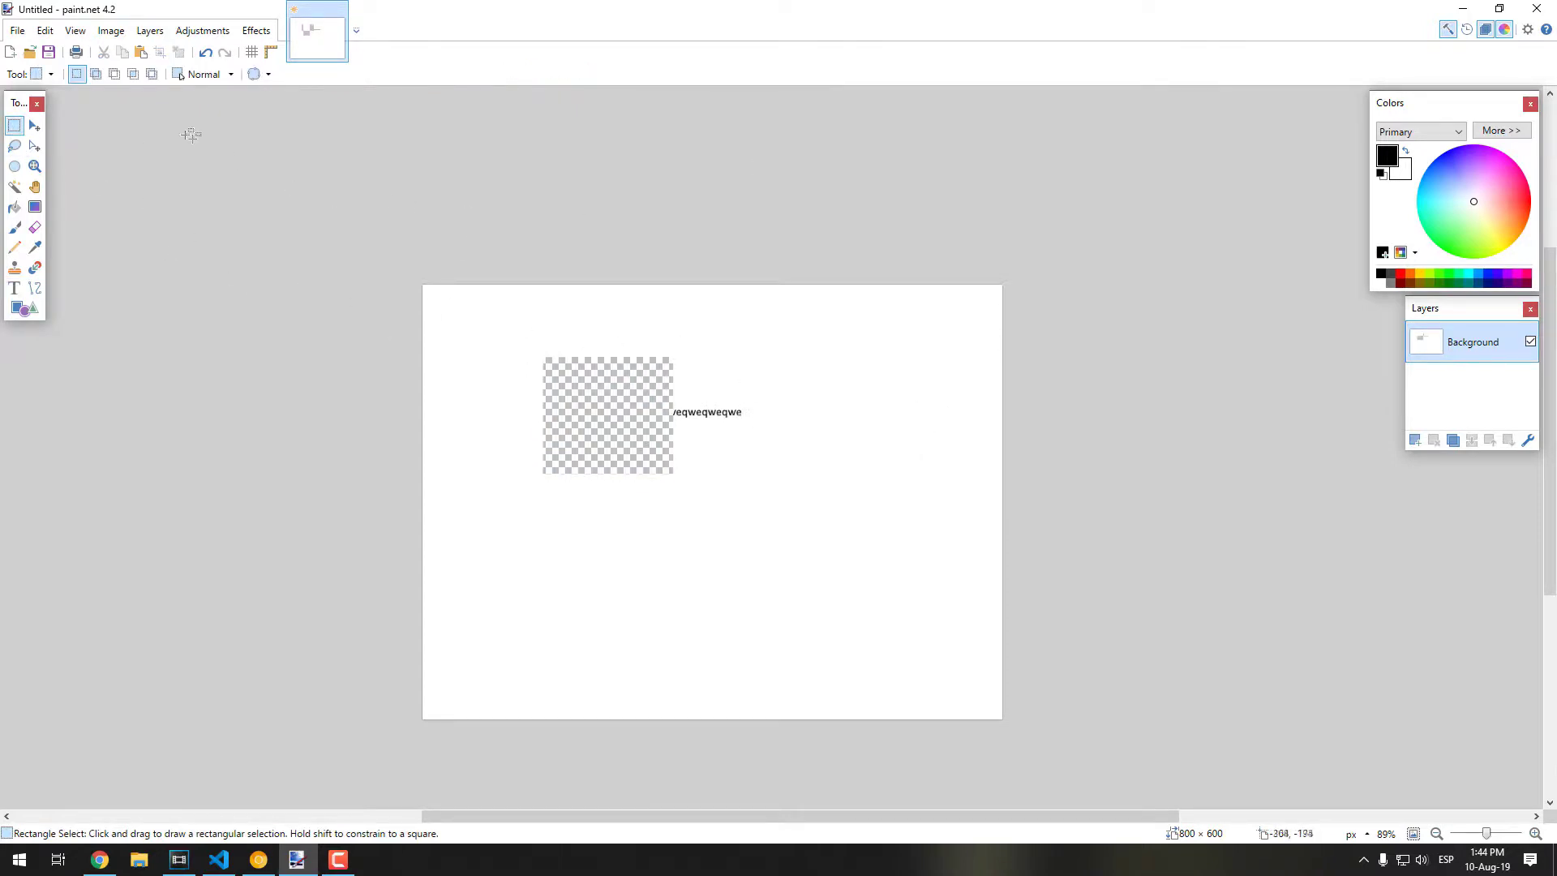
pyautogui.click(17, 30)
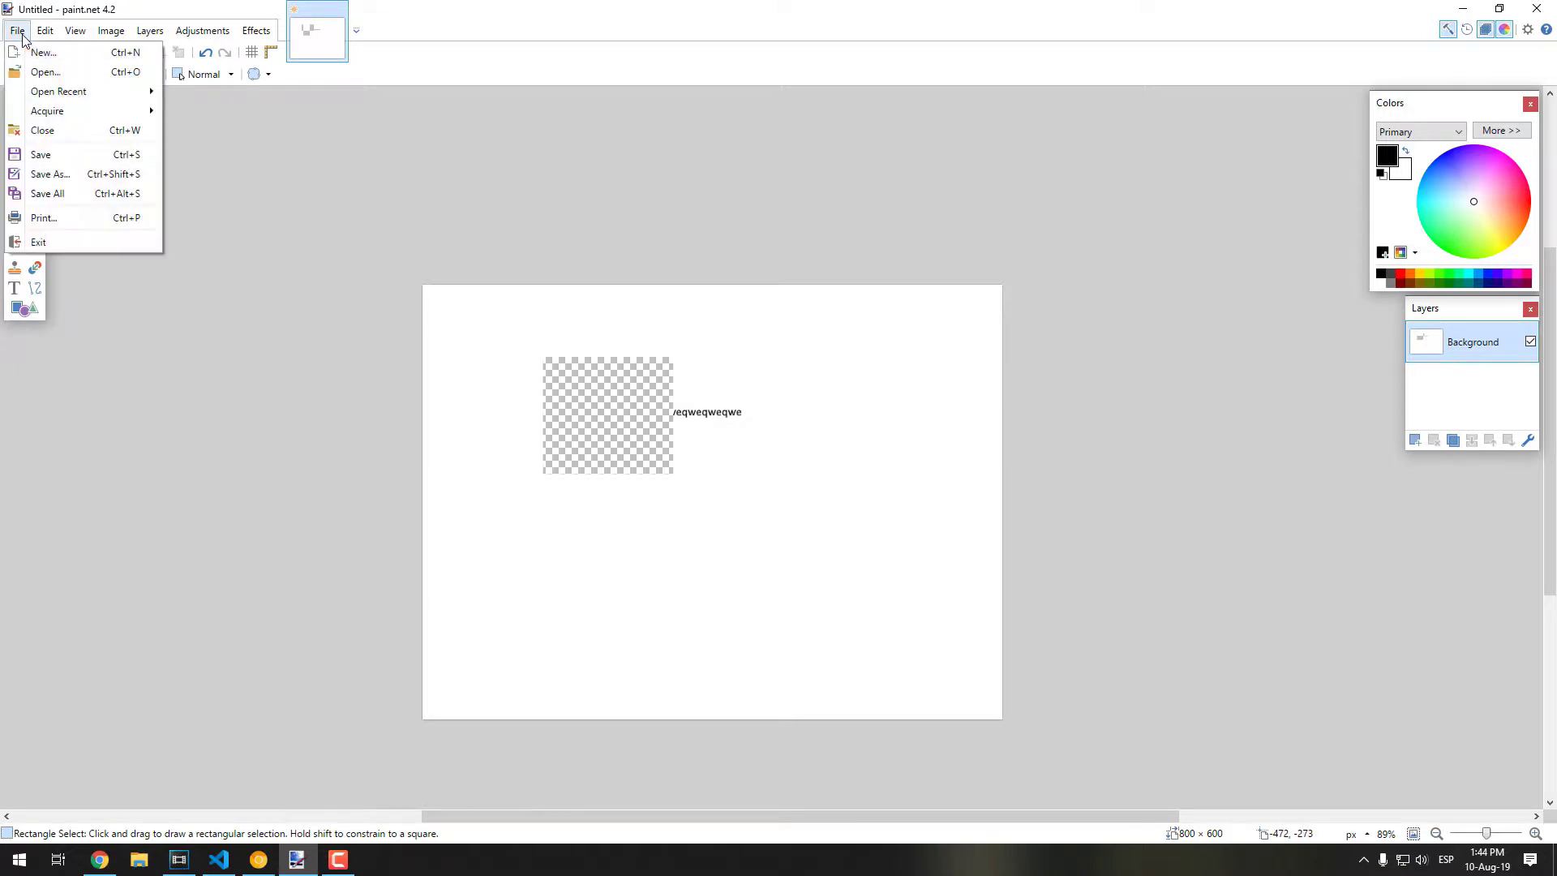
pyautogui.click(63, 173)
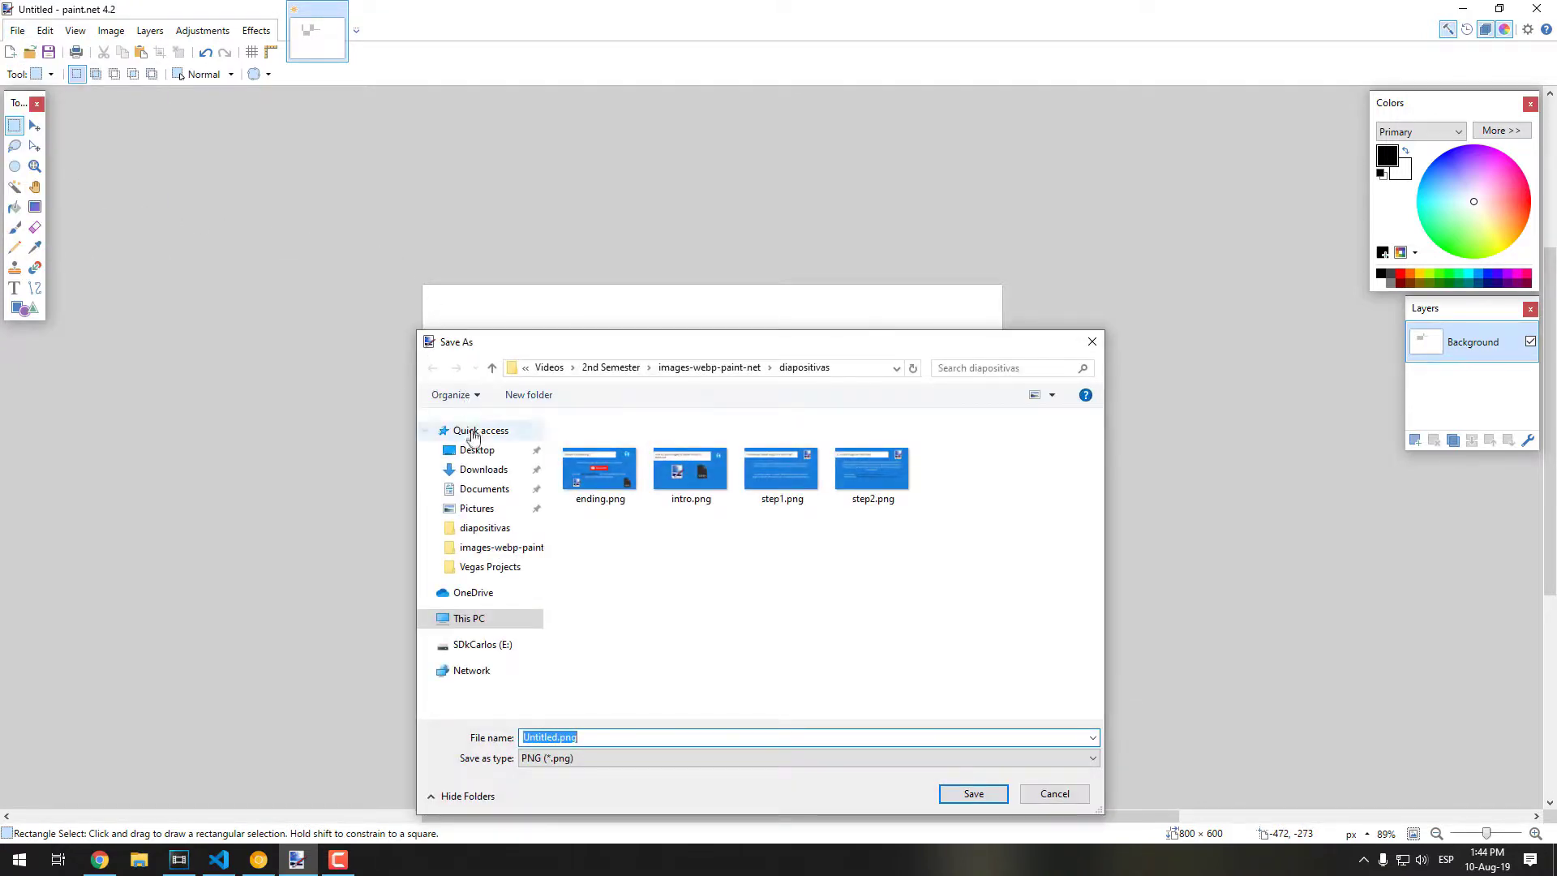
pyautogui.click(477, 450)
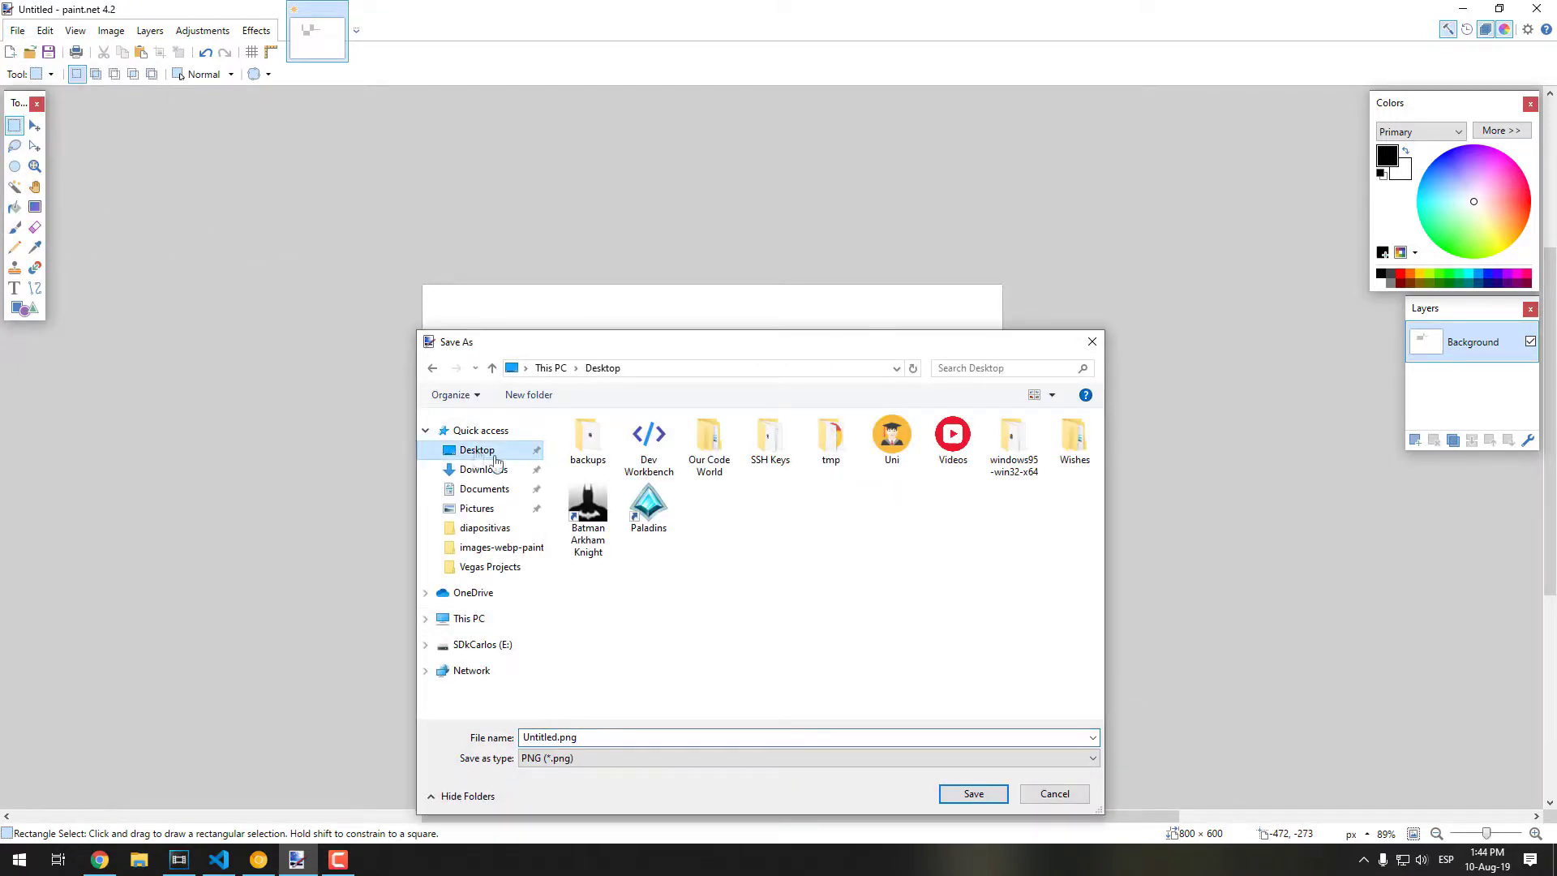
pyautogui.click(605, 760)
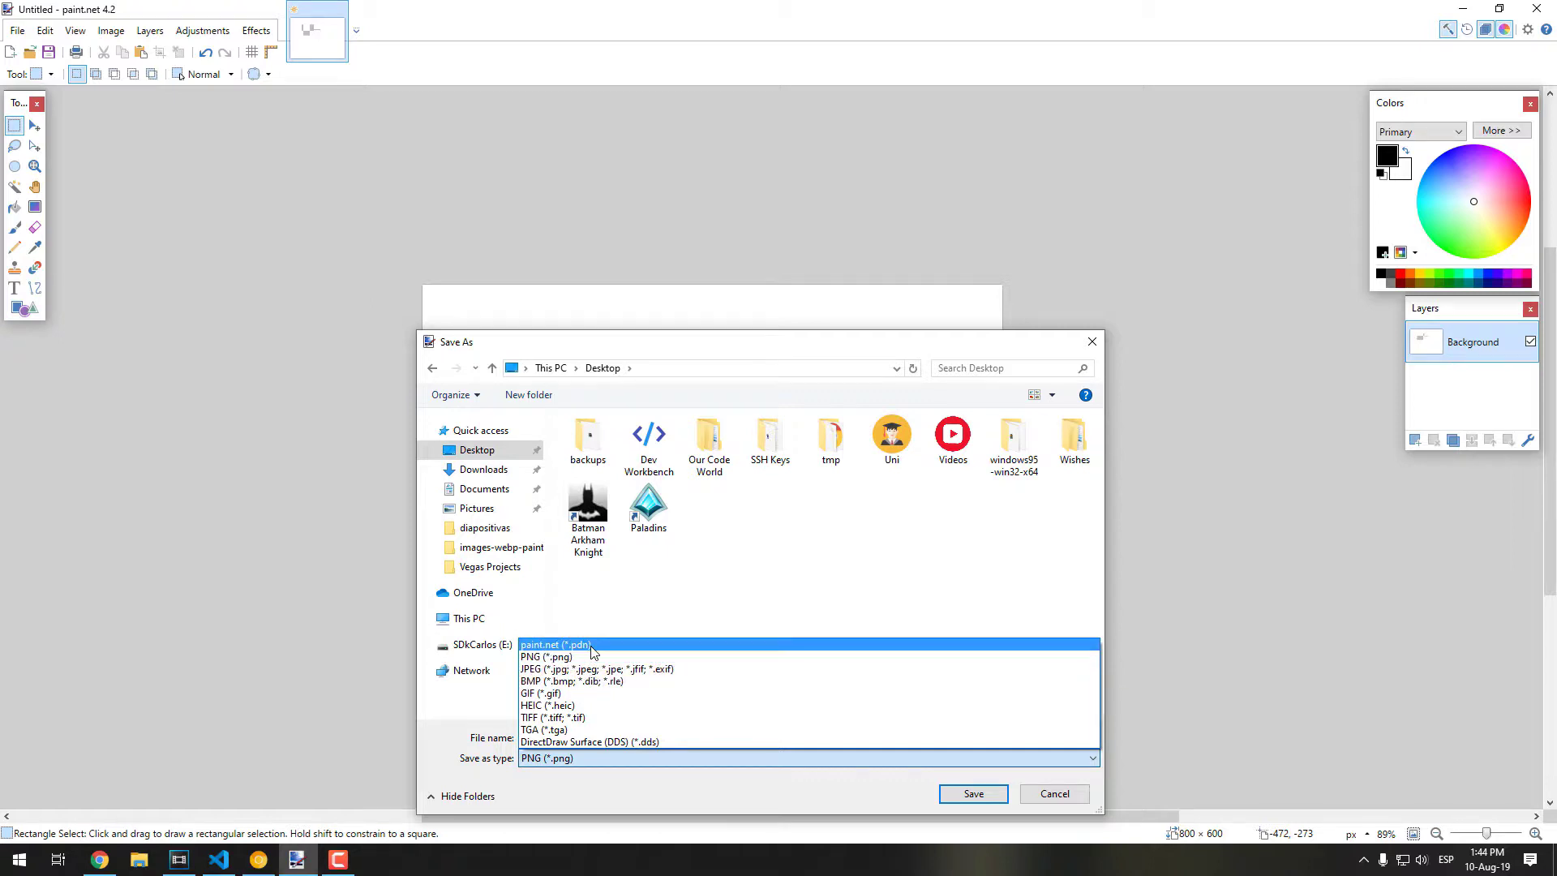
pyautogui.click(660, 599)
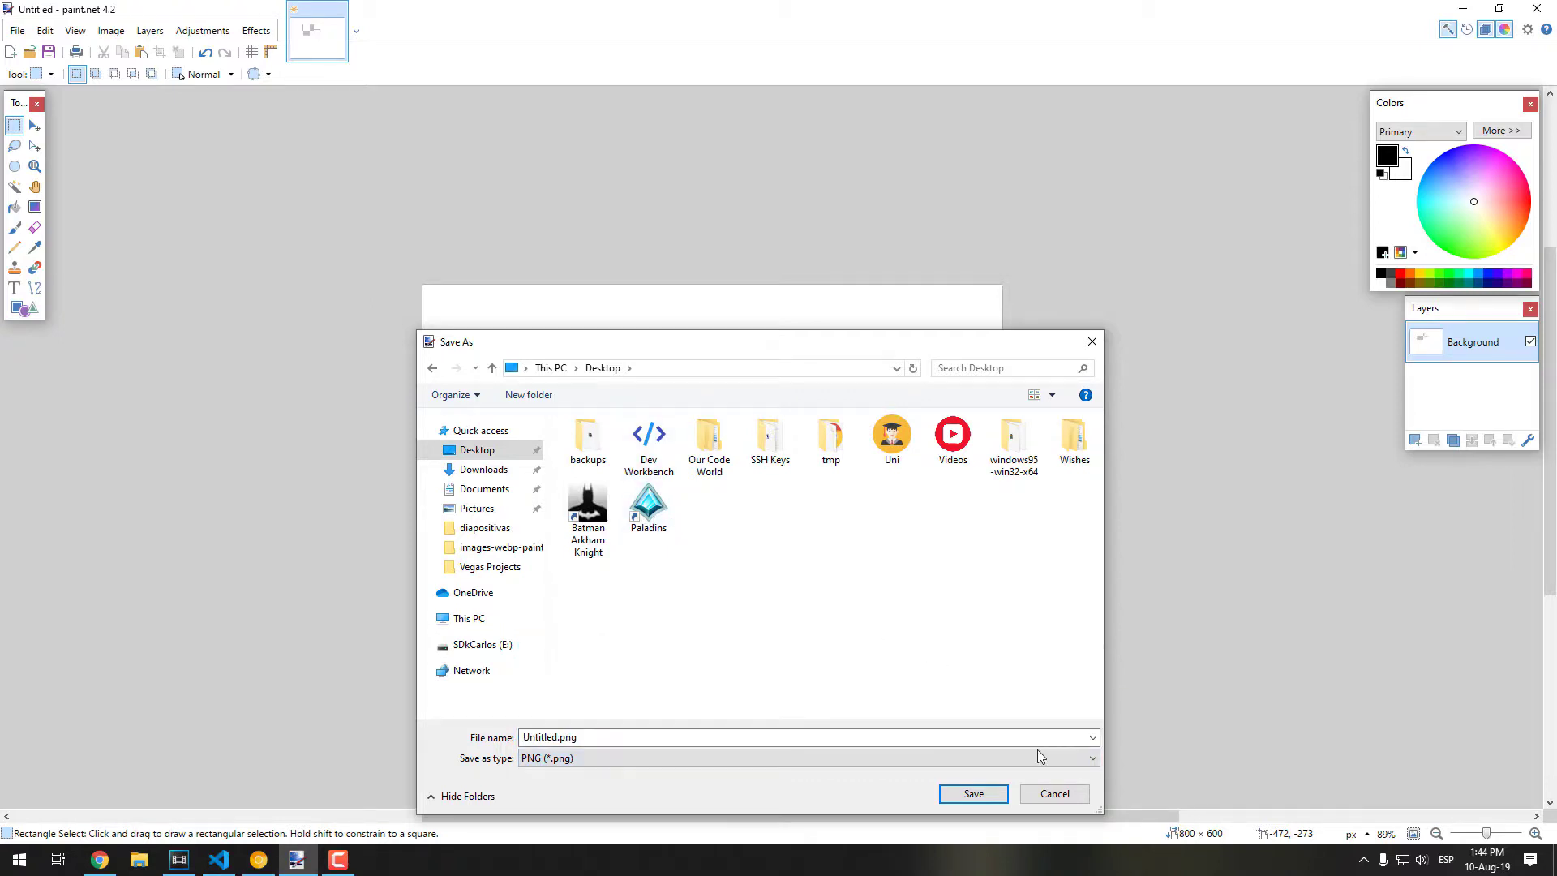
pyautogui.click(1055, 794)
pyautogui.moveTo(833, 422); pyautogui.dragTo(834, 423)
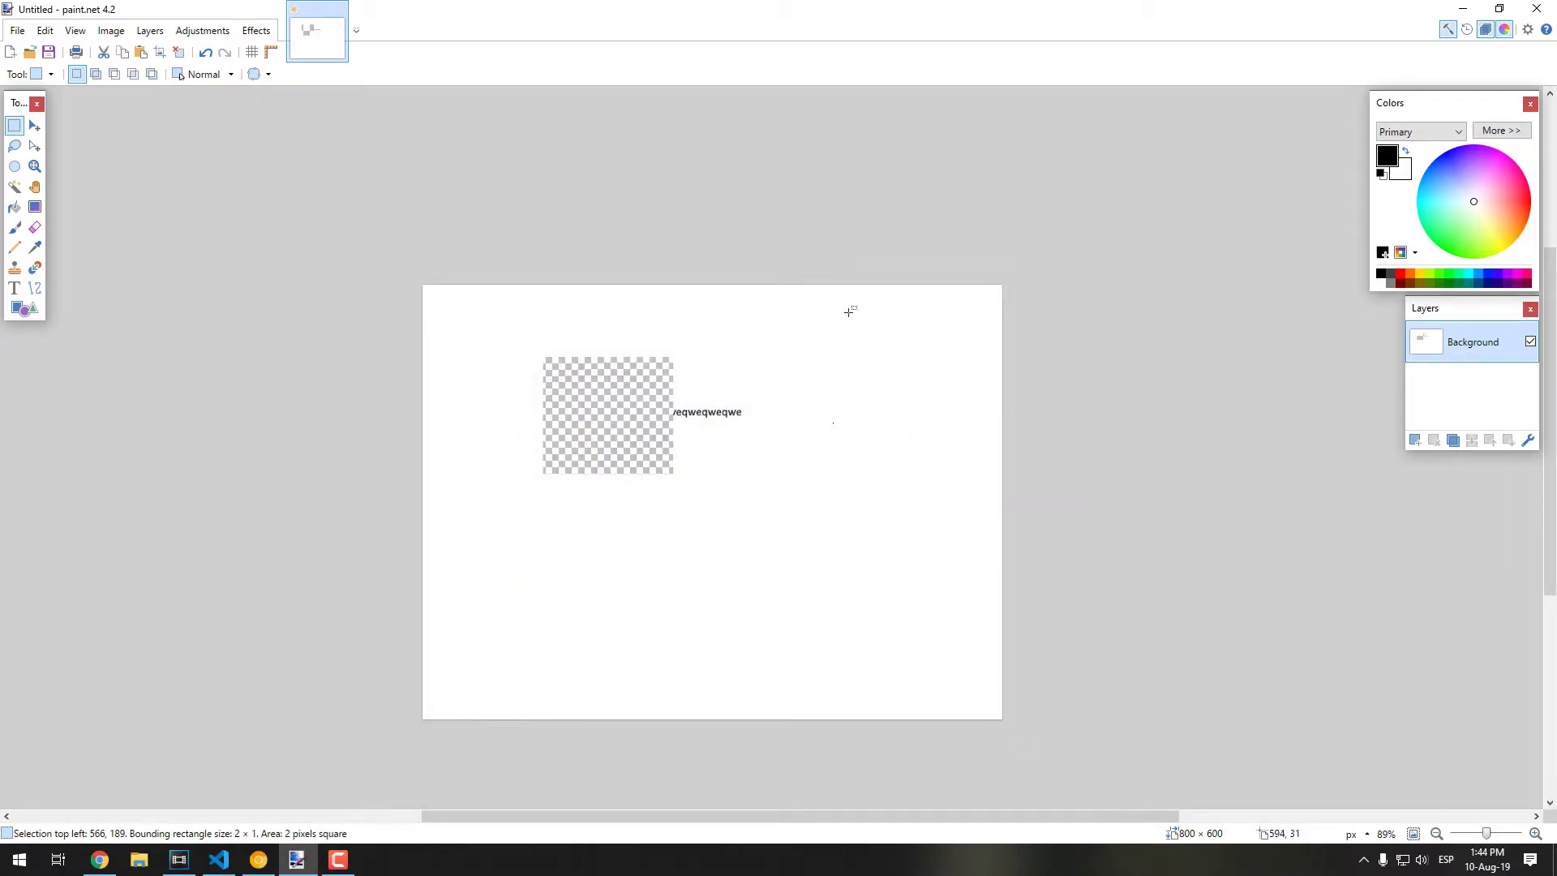
# Download WebPFiletype.zip from the latest pdn-webp release on GitHub.
pyautogui.click(272, 868)
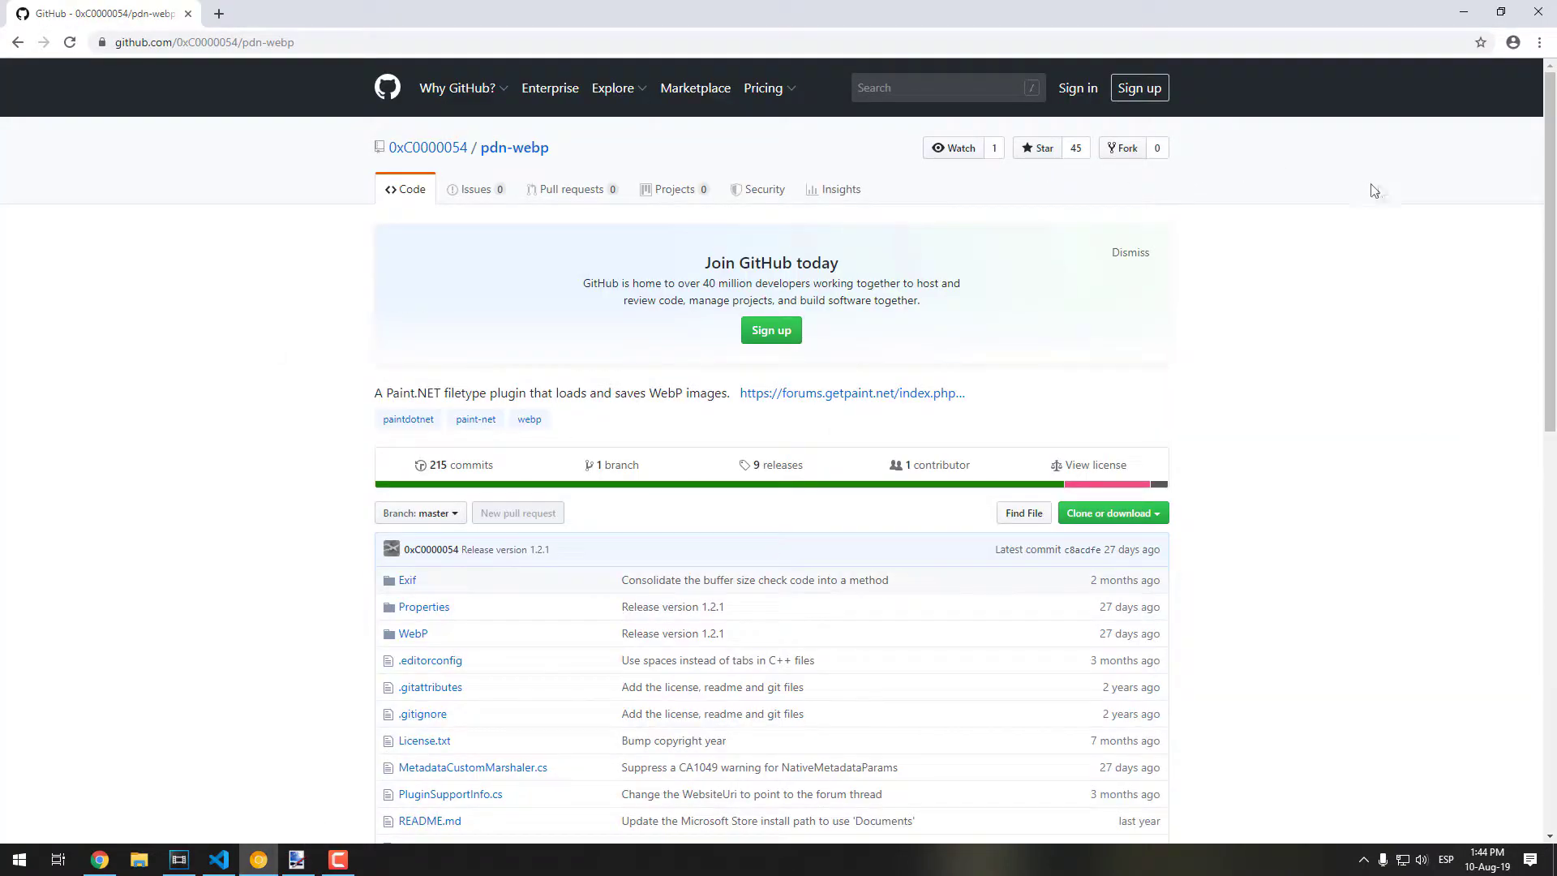
pyautogui.scroll(-1, 1404, 213)
pyautogui.scroll(-2, 1404, 215)
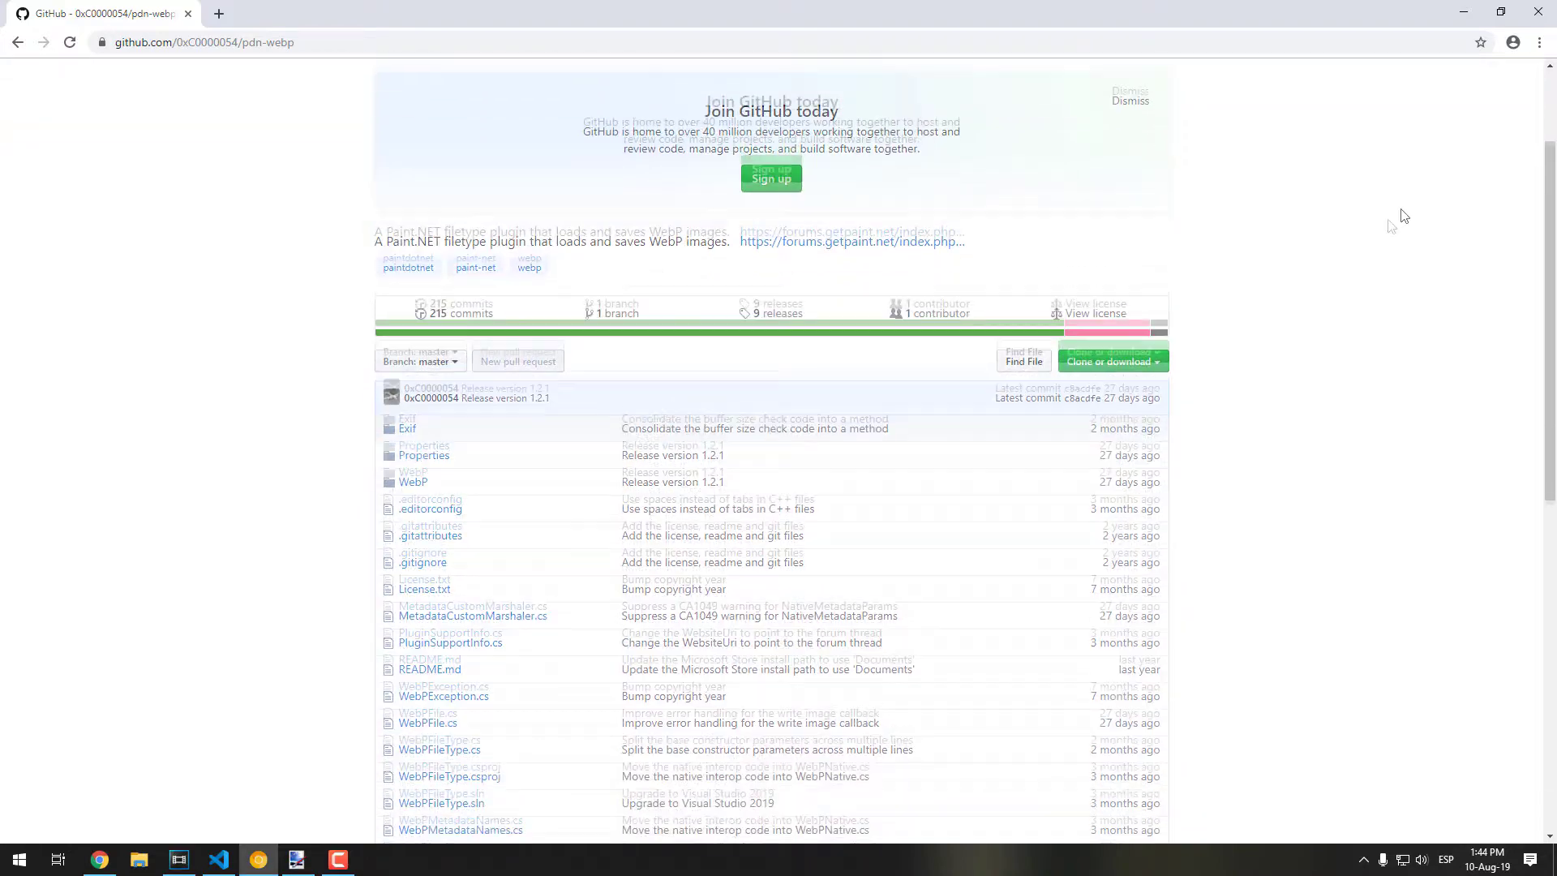
pyautogui.scroll(-9, 838, 351)
pyautogui.scroll(9, 873, 382)
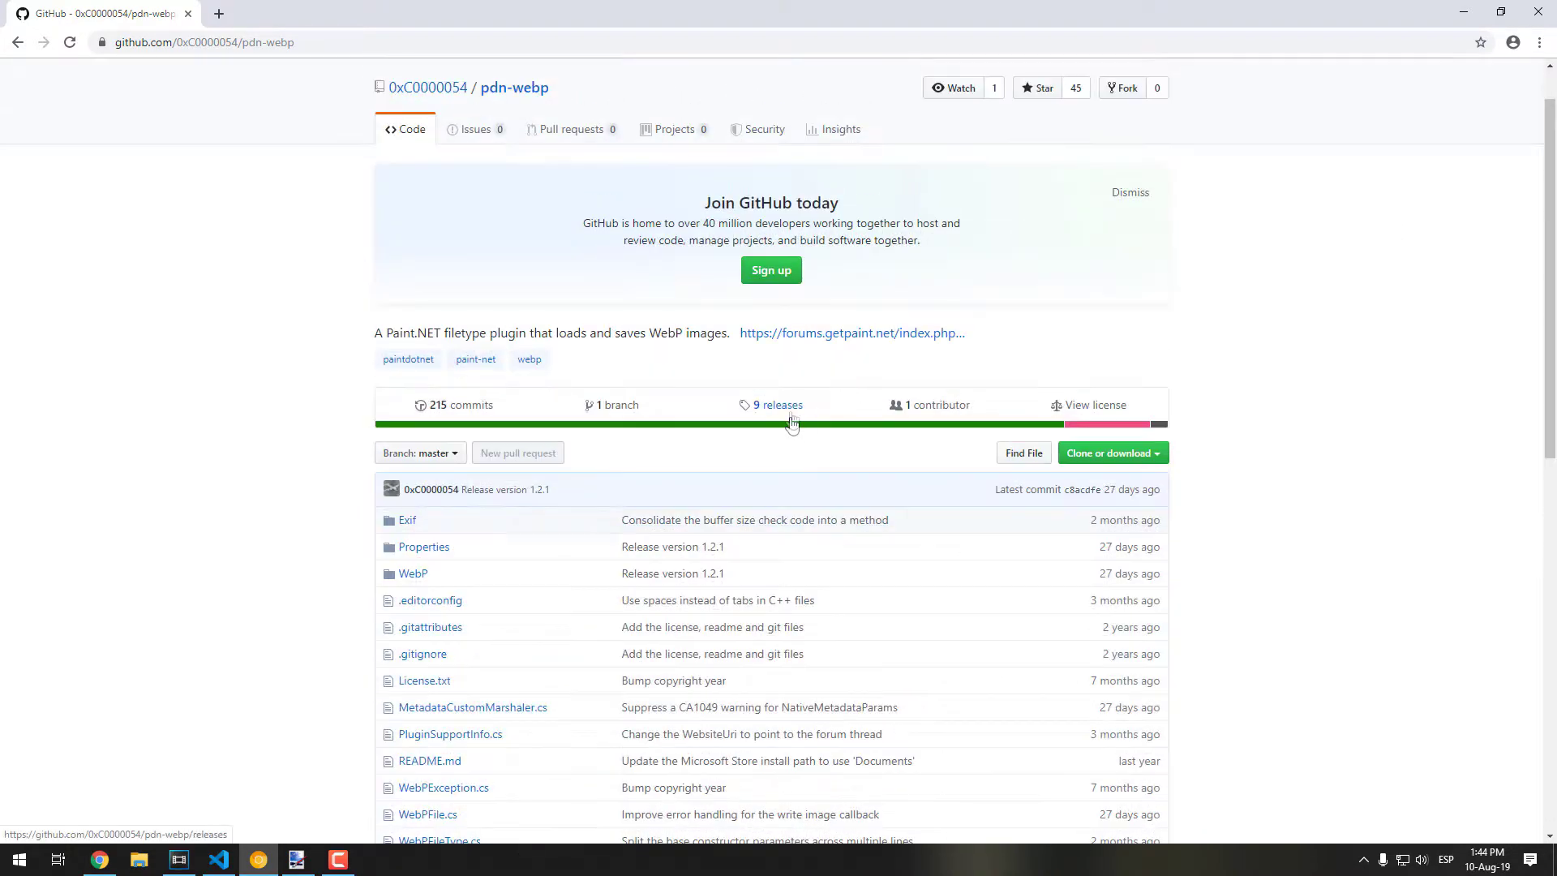
pyautogui.click(775, 408)
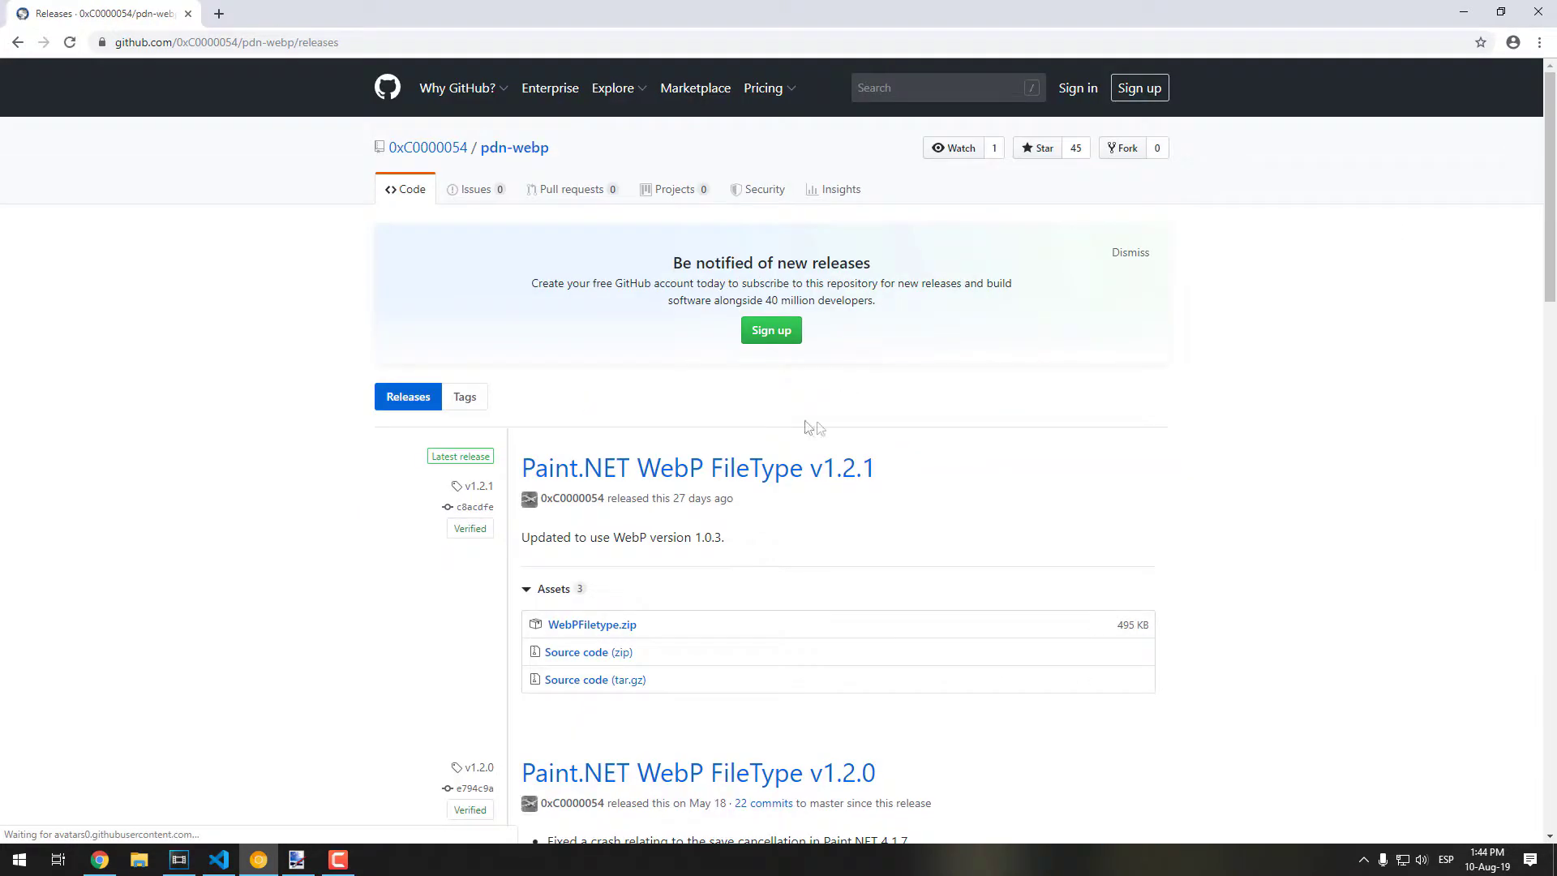
pyautogui.scroll(-2, 807, 424)
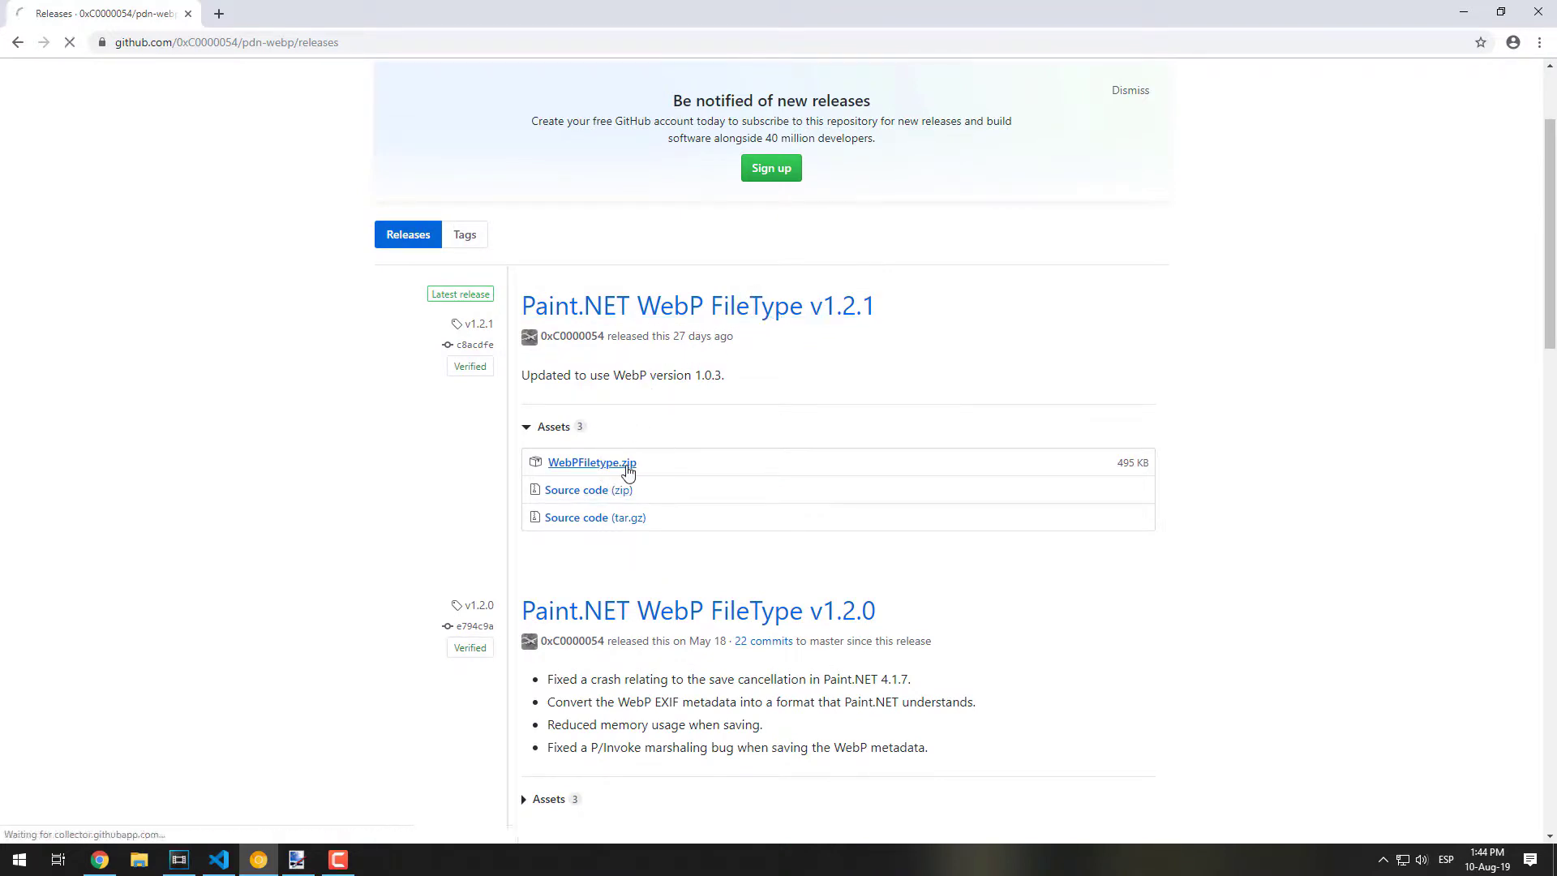
pyautogui.click(628, 471)
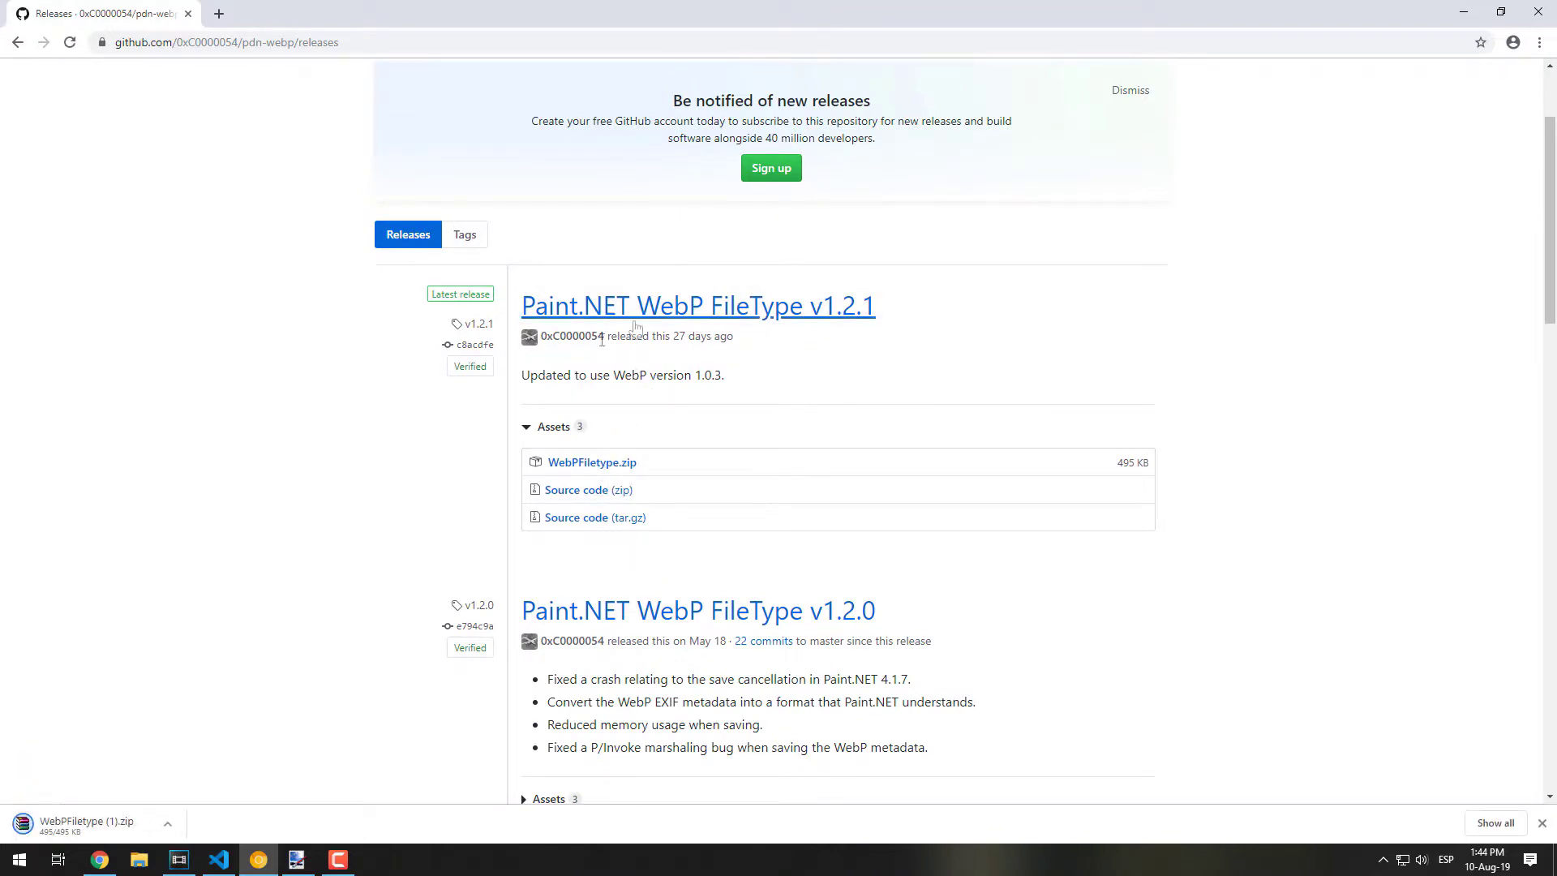
# Close paint.net without saving, then open the downloaded WebPFiletype.zip archive.
pyautogui.rightClick(296, 858)
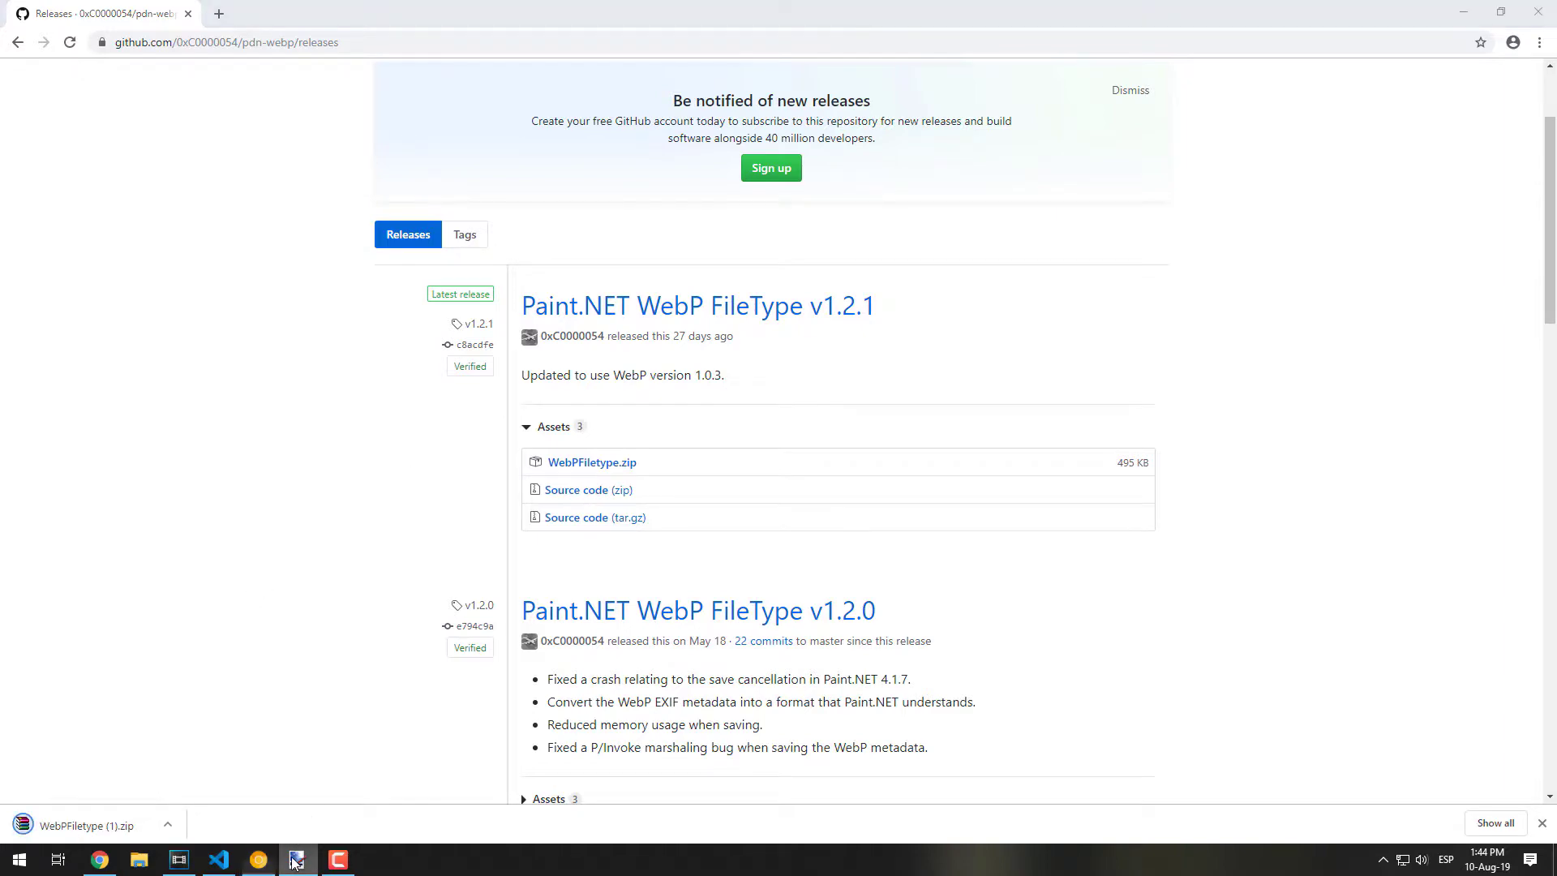
pyautogui.click(284, 820)
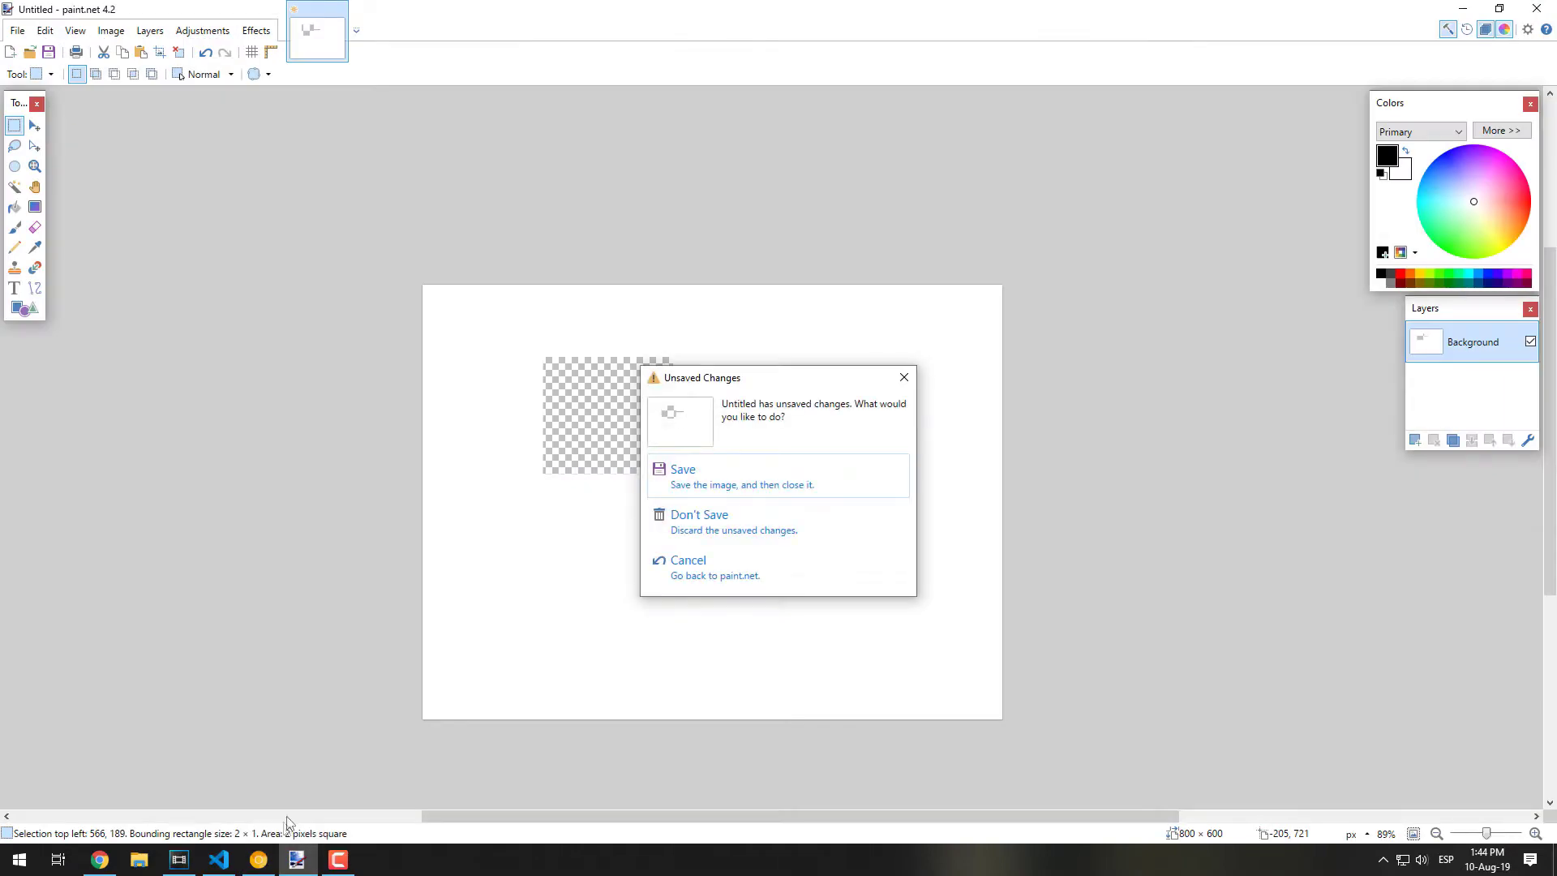
pyautogui.click(728, 520)
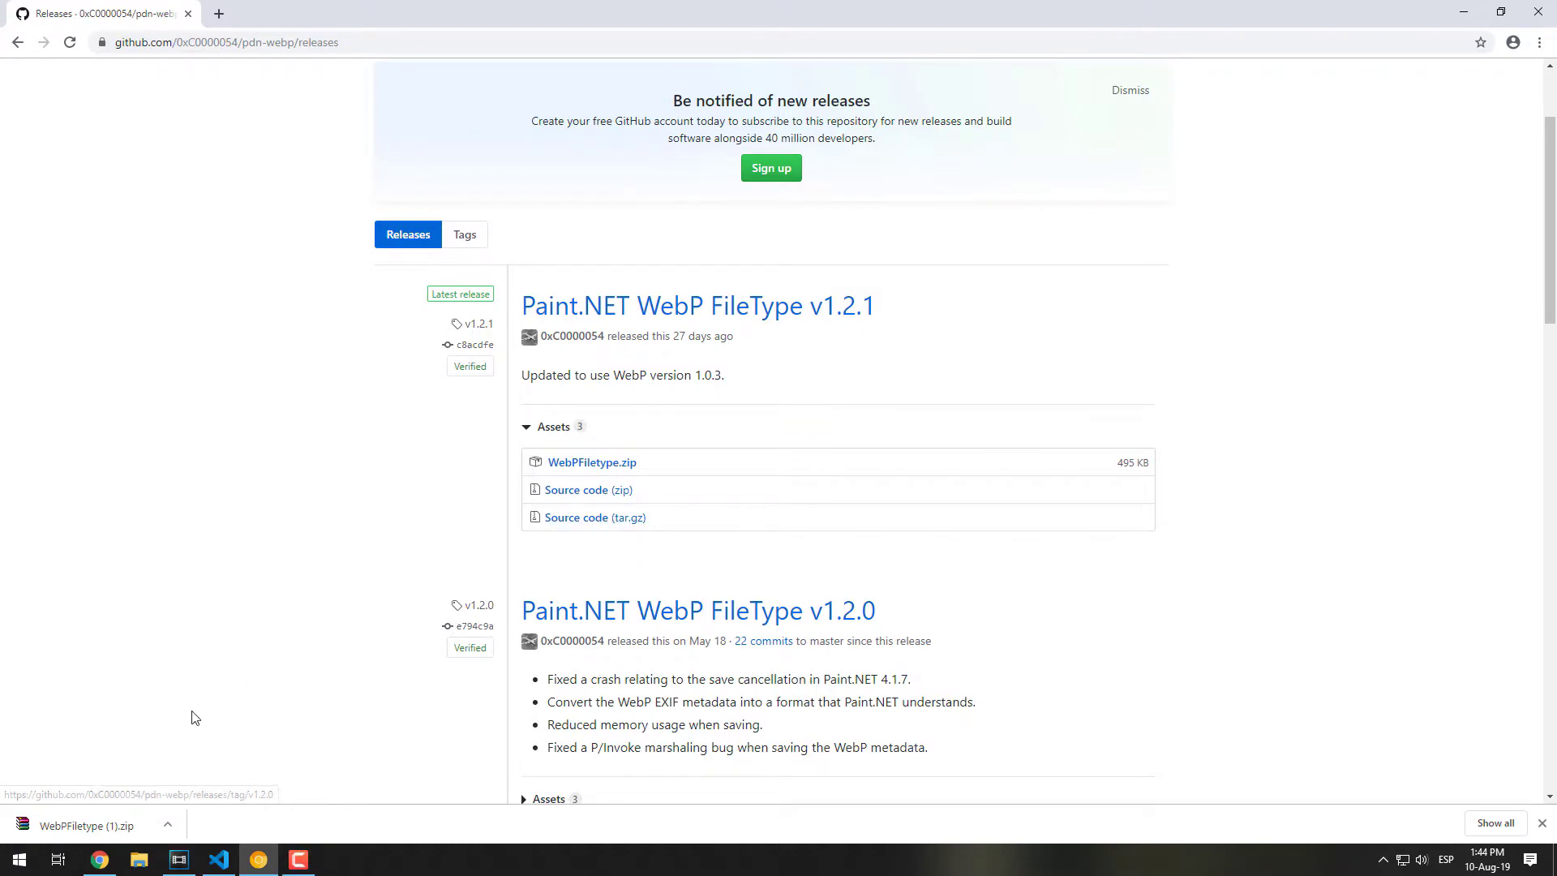
pyautogui.click(114, 826)
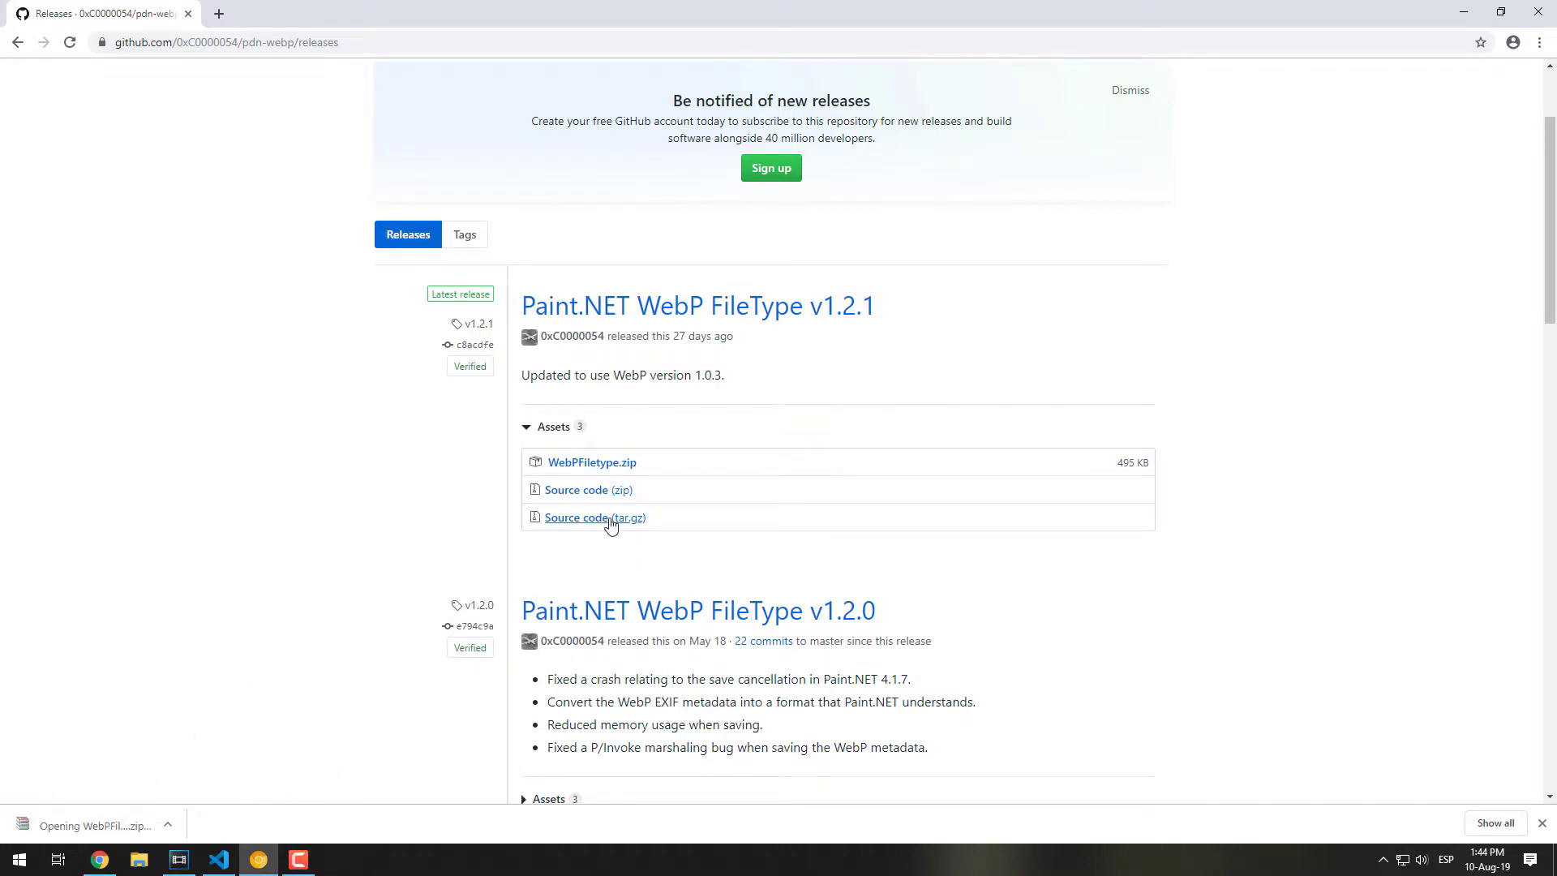
# Dock WinRAR on the right, select the three DLLs, and open C:\Program Files\paint.net\FileTypes in Explorer.
pyautogui.moveTo(535, 8); pyautogui.dragTo(1553, 365)
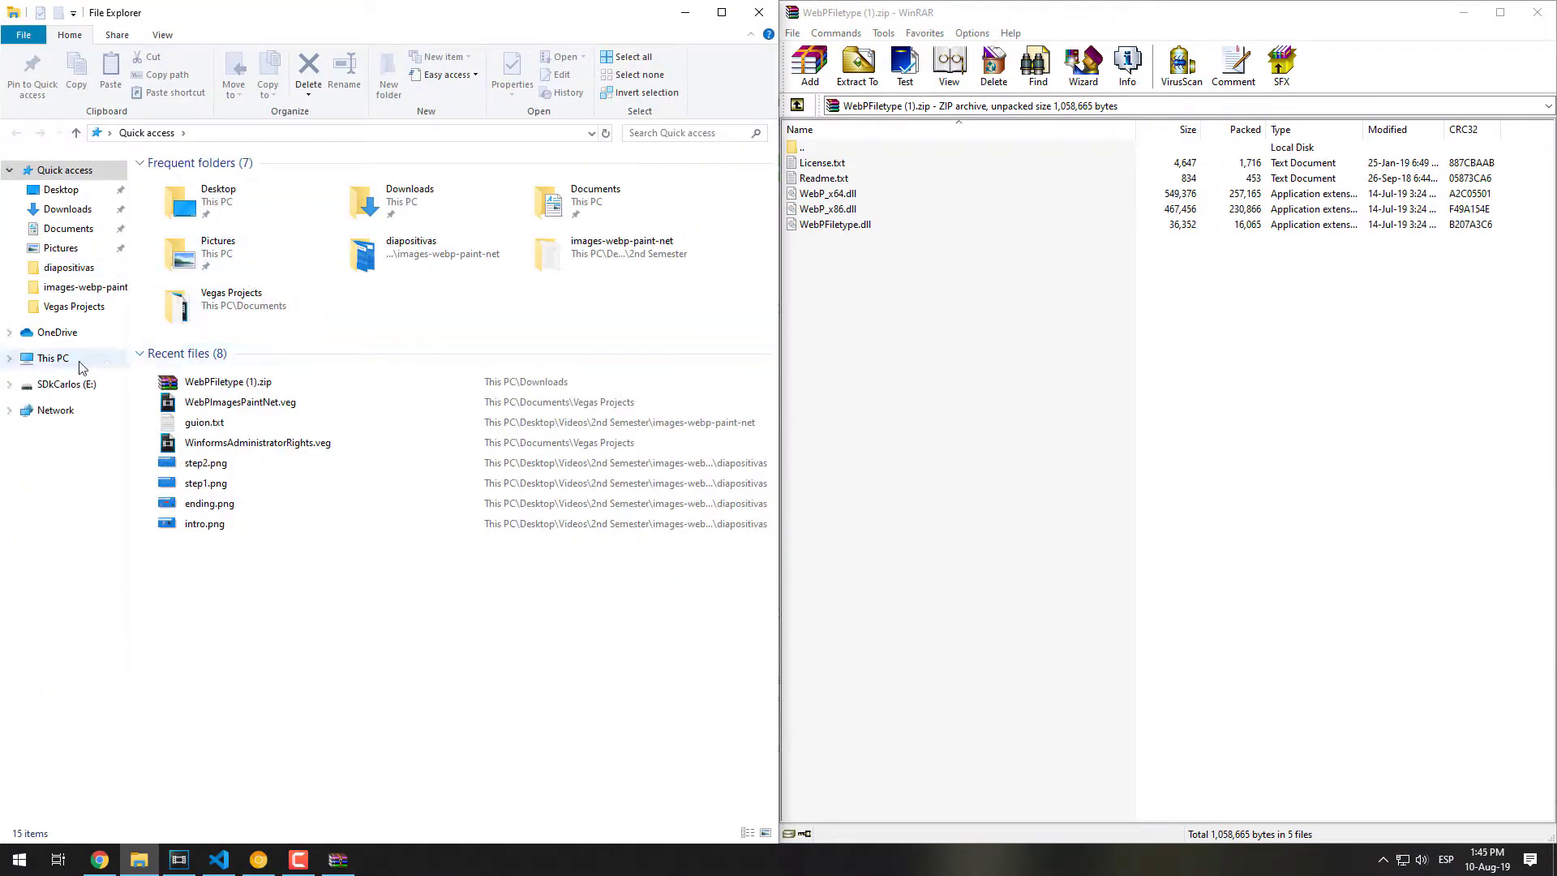
pyautogui.click(52, 358)
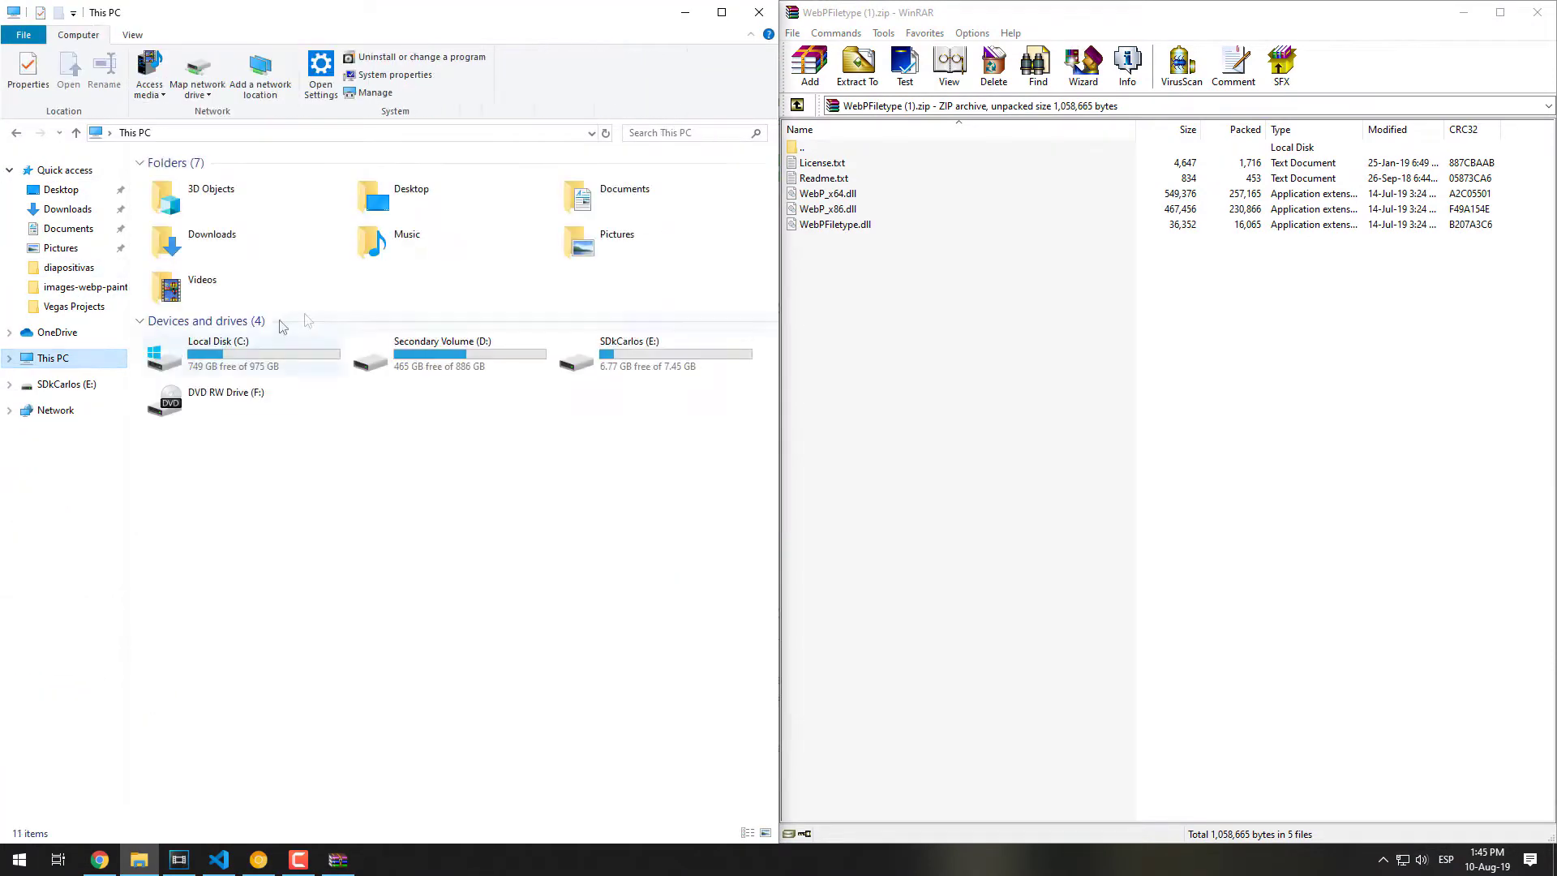
pyautogui.doubleClick(290, 348)
pyautogui.click(899, 273)
pyautogui.moveTo(898, 273); pyautogui.dragTo(835, 201)
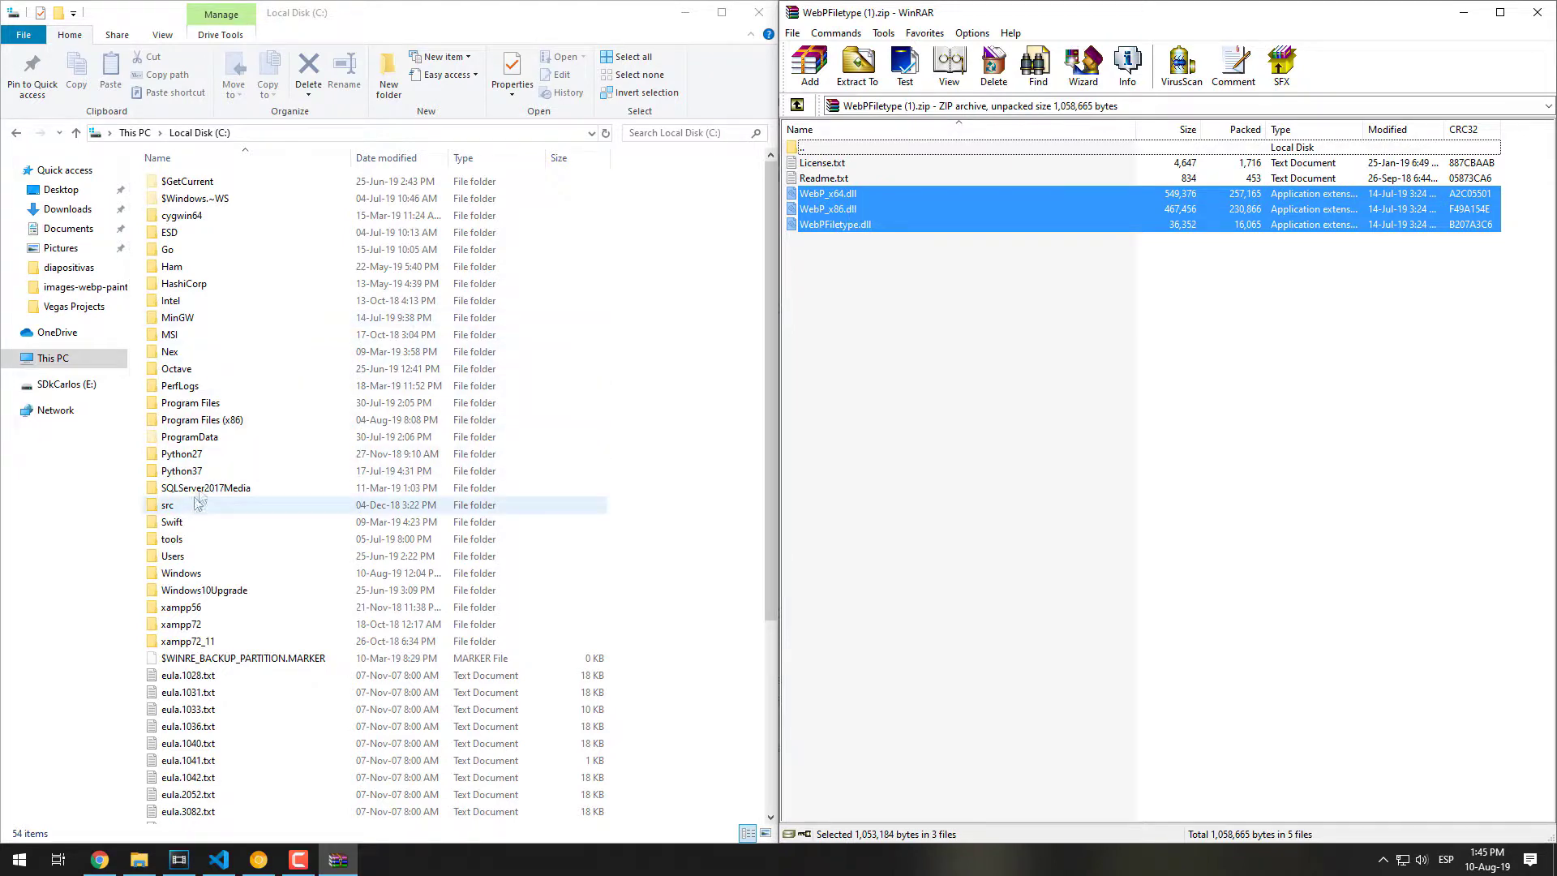
pyautogui.doubleClick(236, 403)
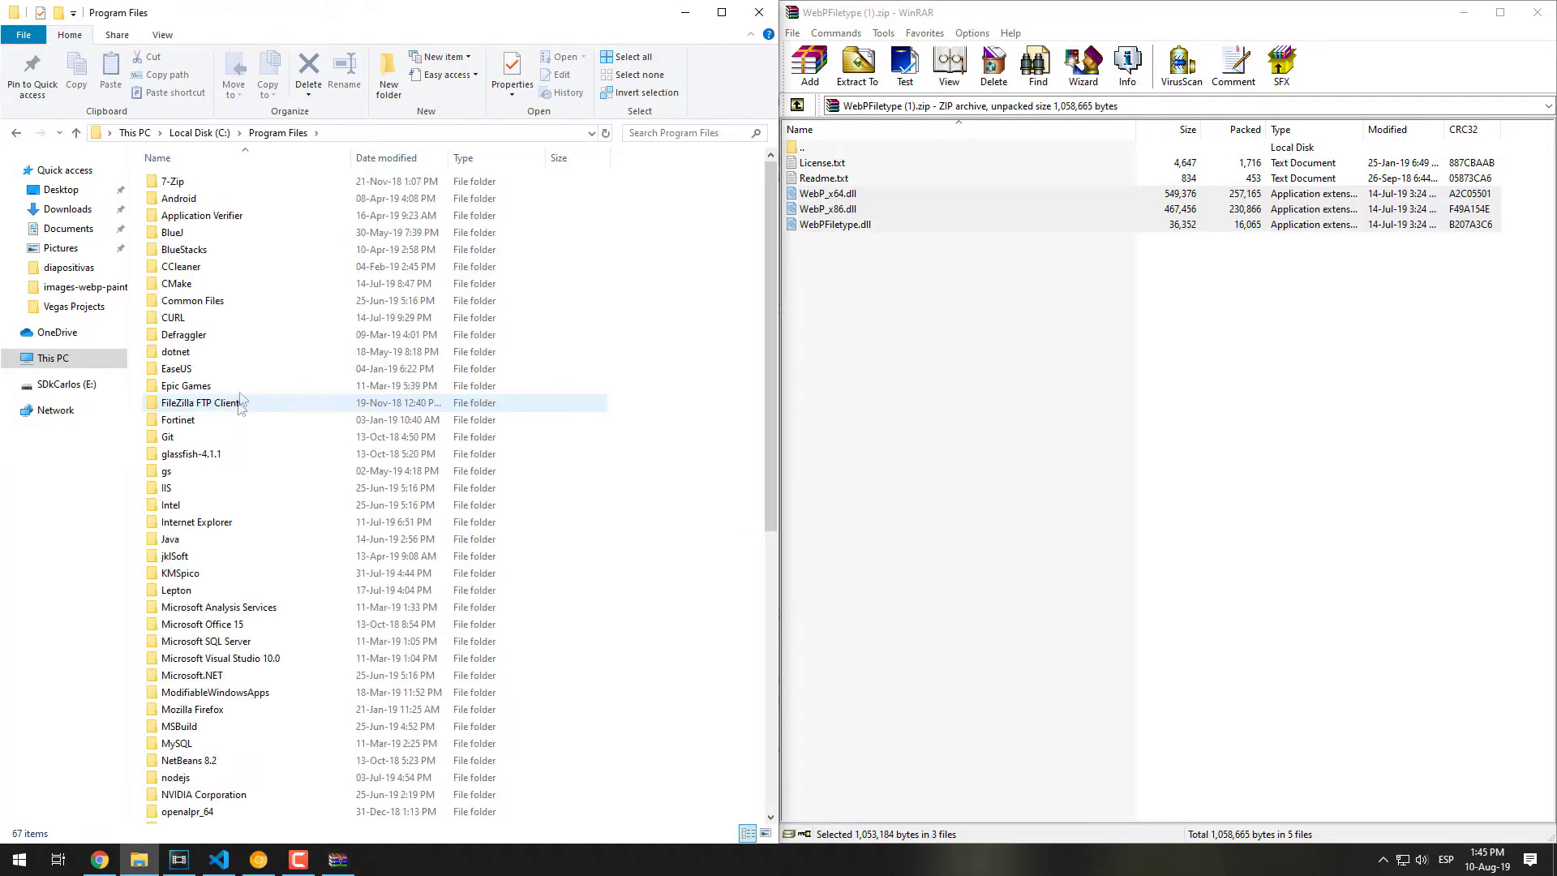
pyautogui.scroll(-9, 240, 403)
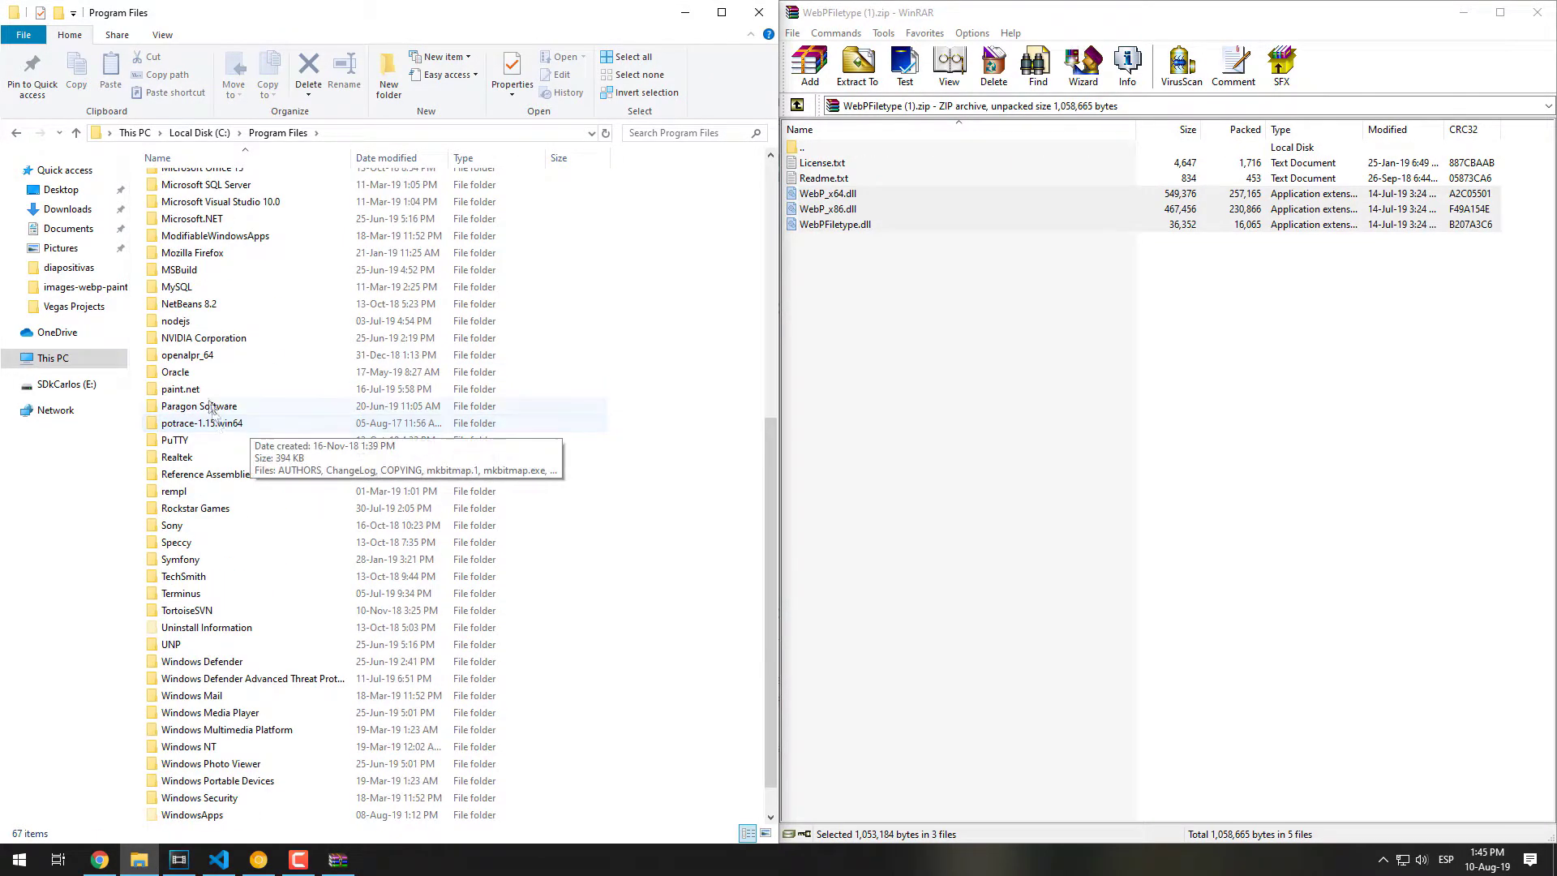
pyautogui.click(202, 393)
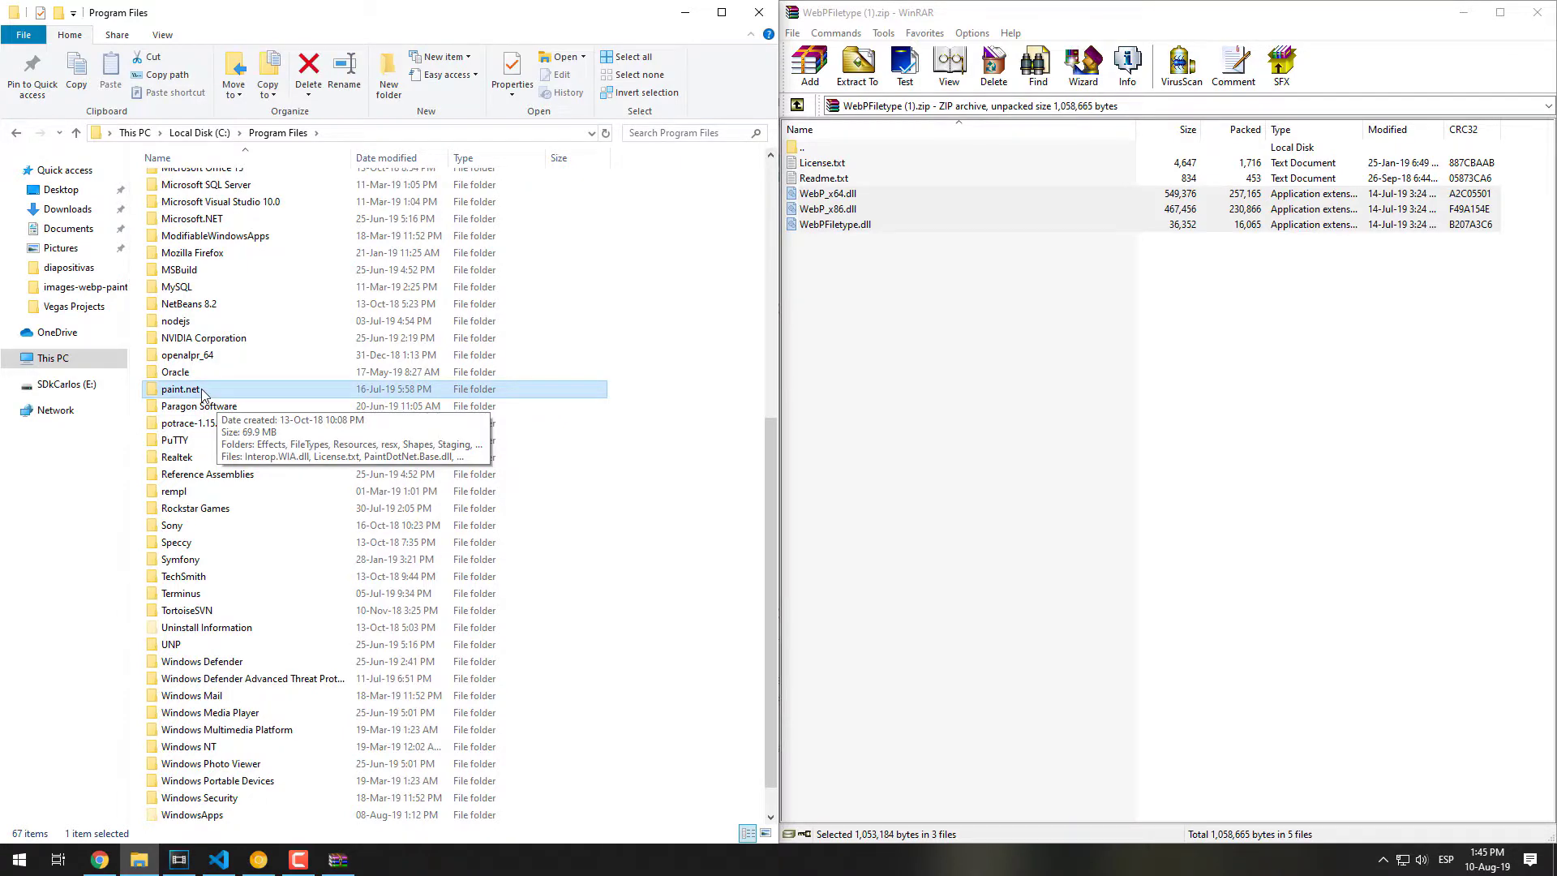
pyautogui.doubleClick(203, 393)
pyautogui.click(210, 204)
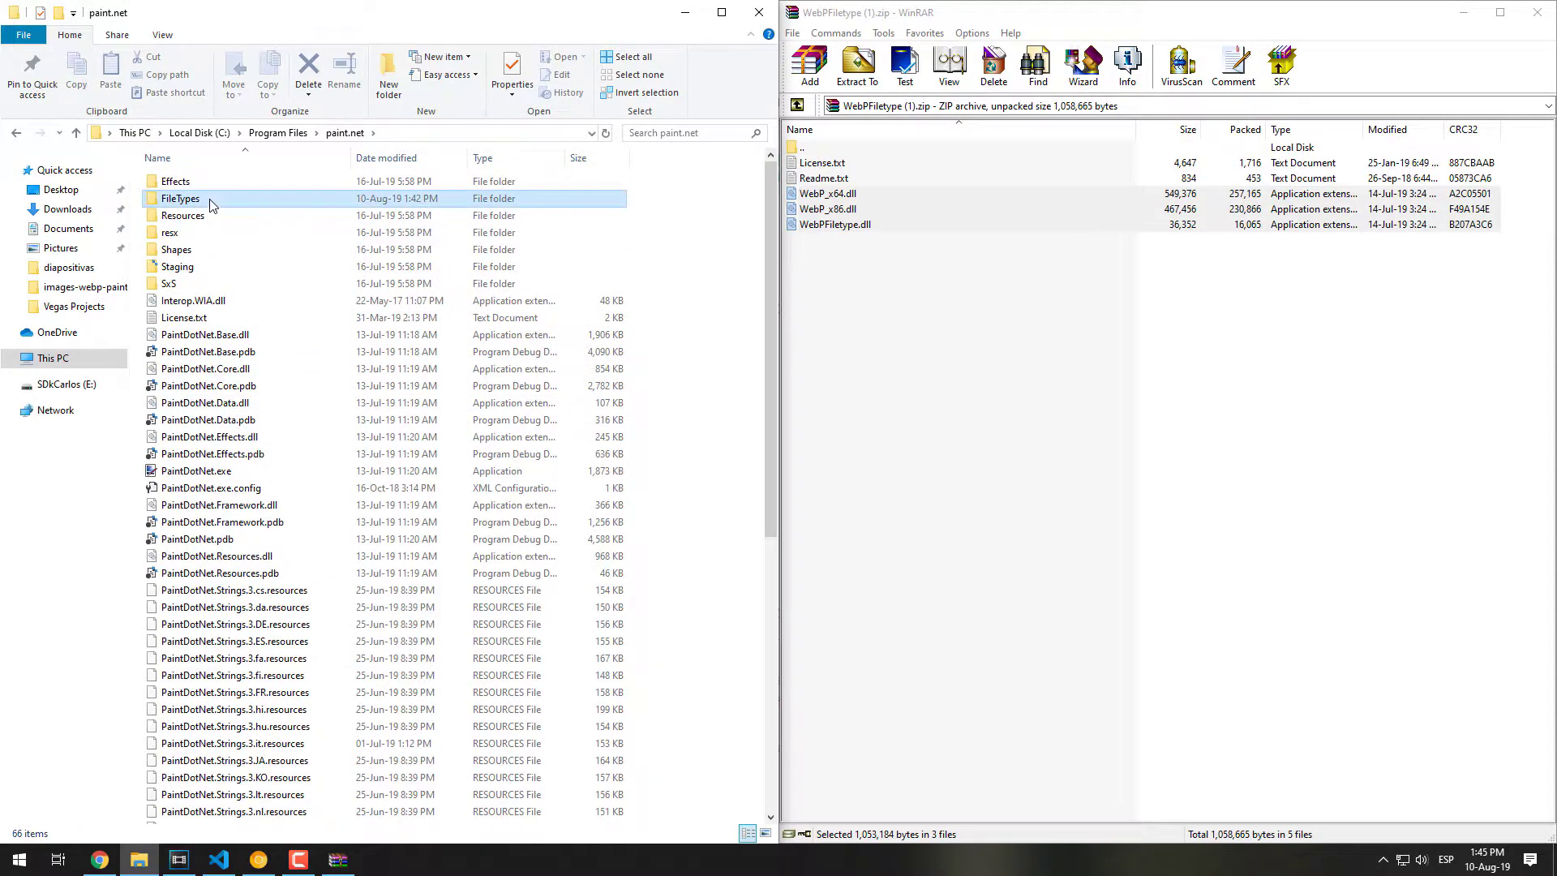
pyautogui.doubleClick(210, 204)
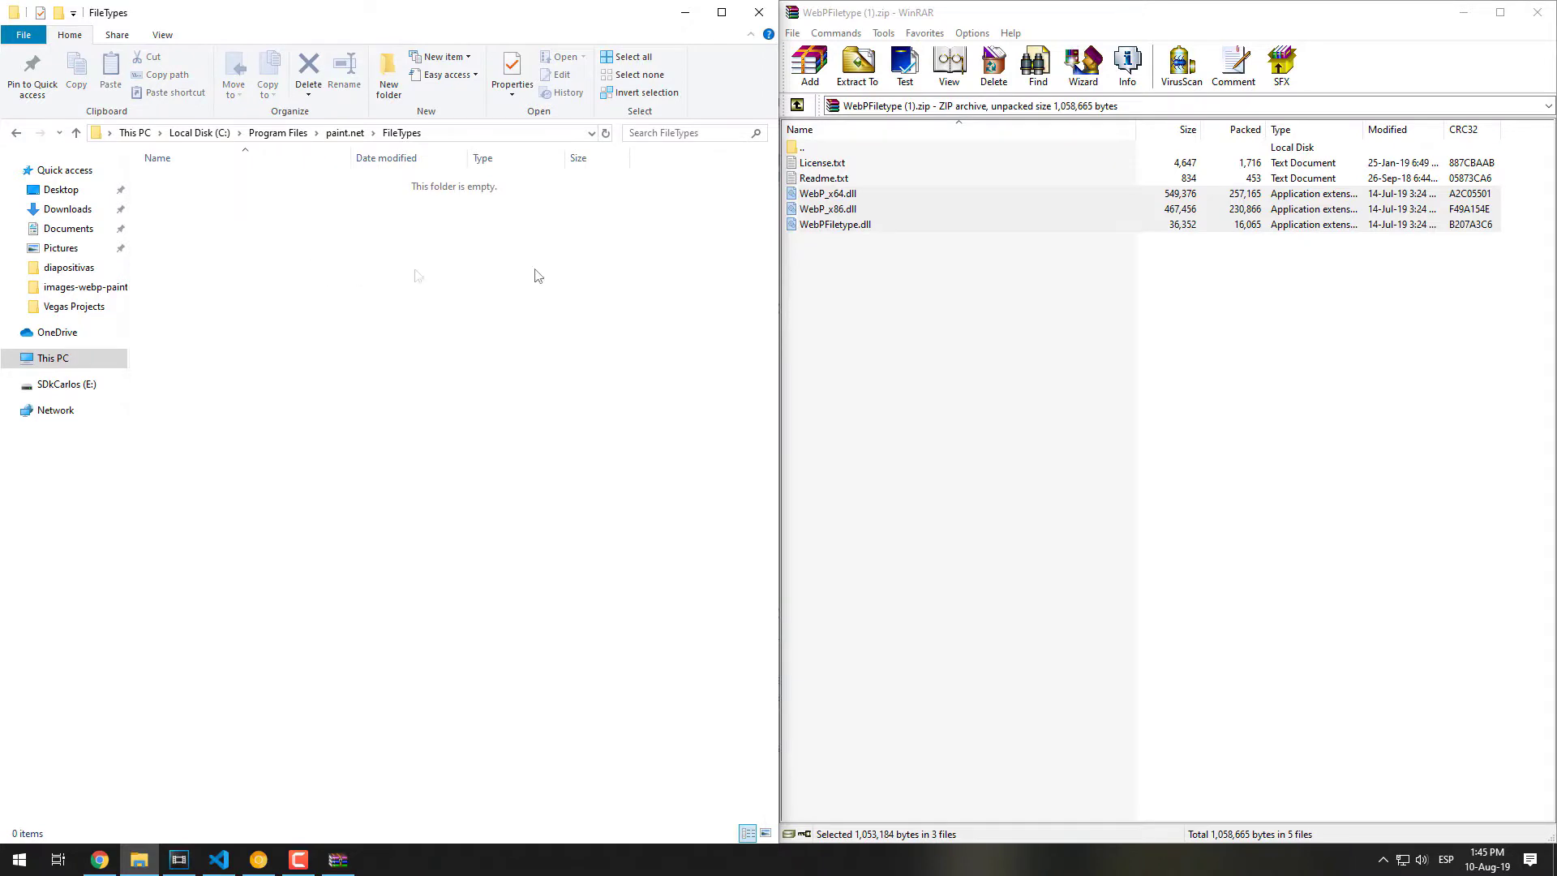
# Move WebPFiletype.dll, WebP_x64.dll and WebP_x86.dll into FileTypes, granting administrator permission.
pyautogui.moveTo(970, 323); pyautogui.dragTo(581, 260)
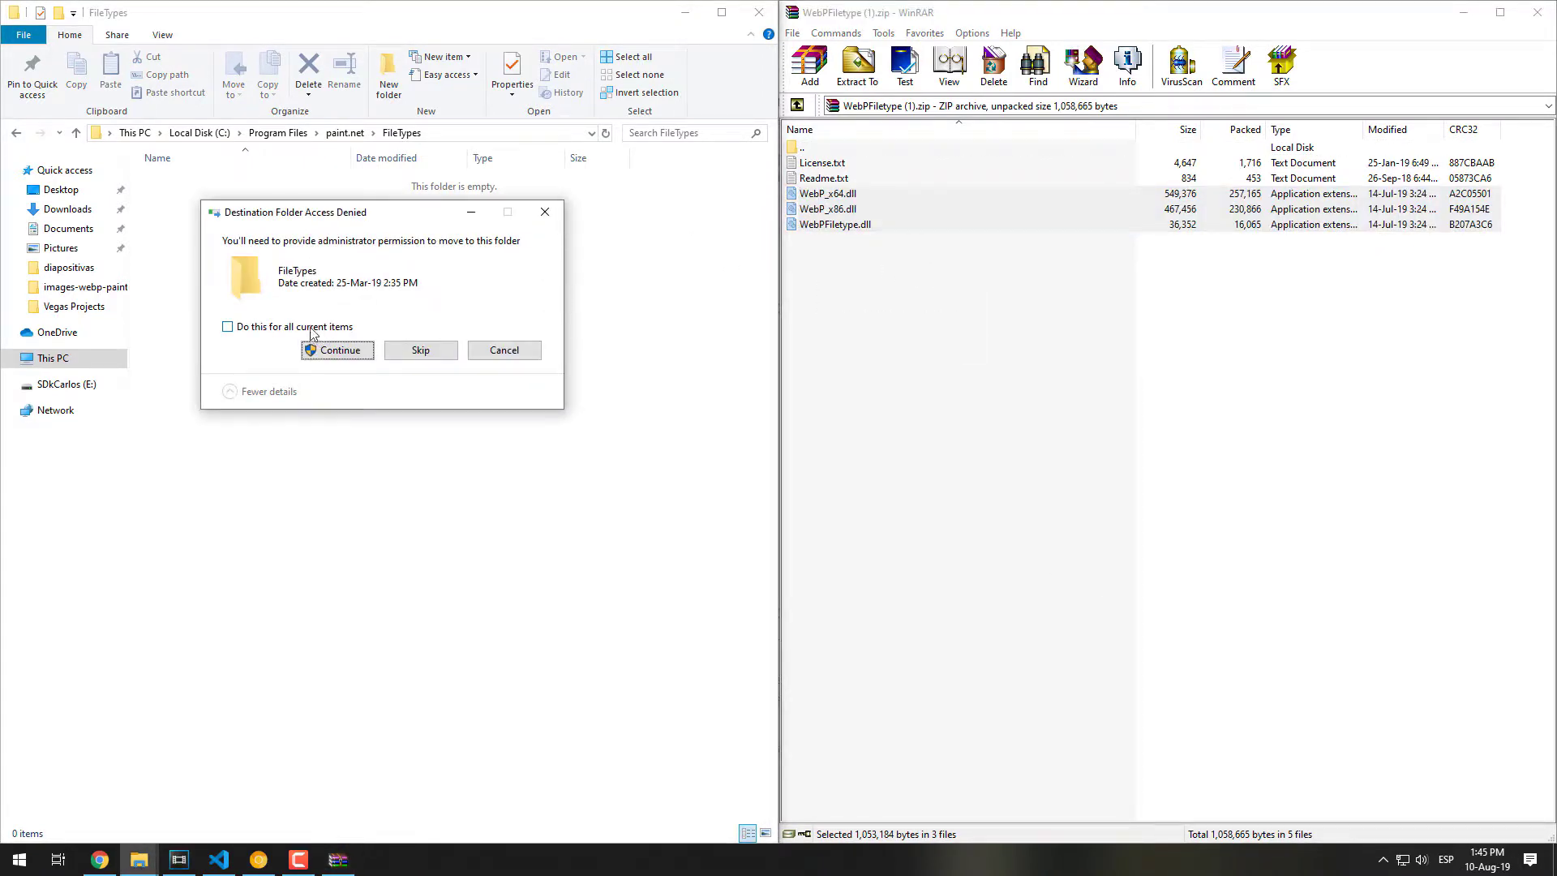
pyautogui.click(328, 351)
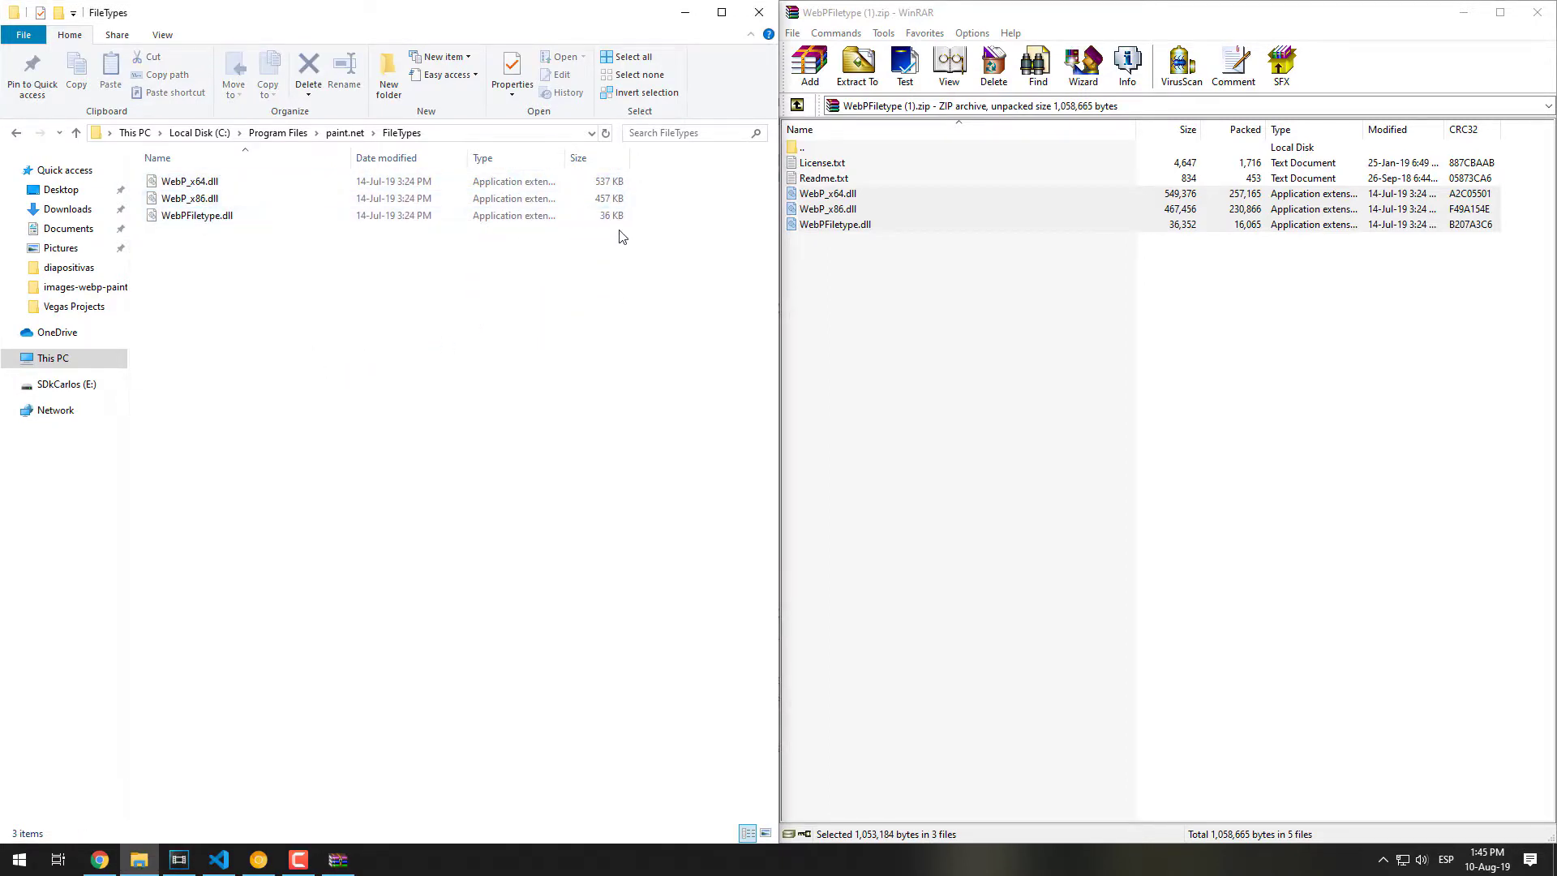
pyautogui.click(906, 313)
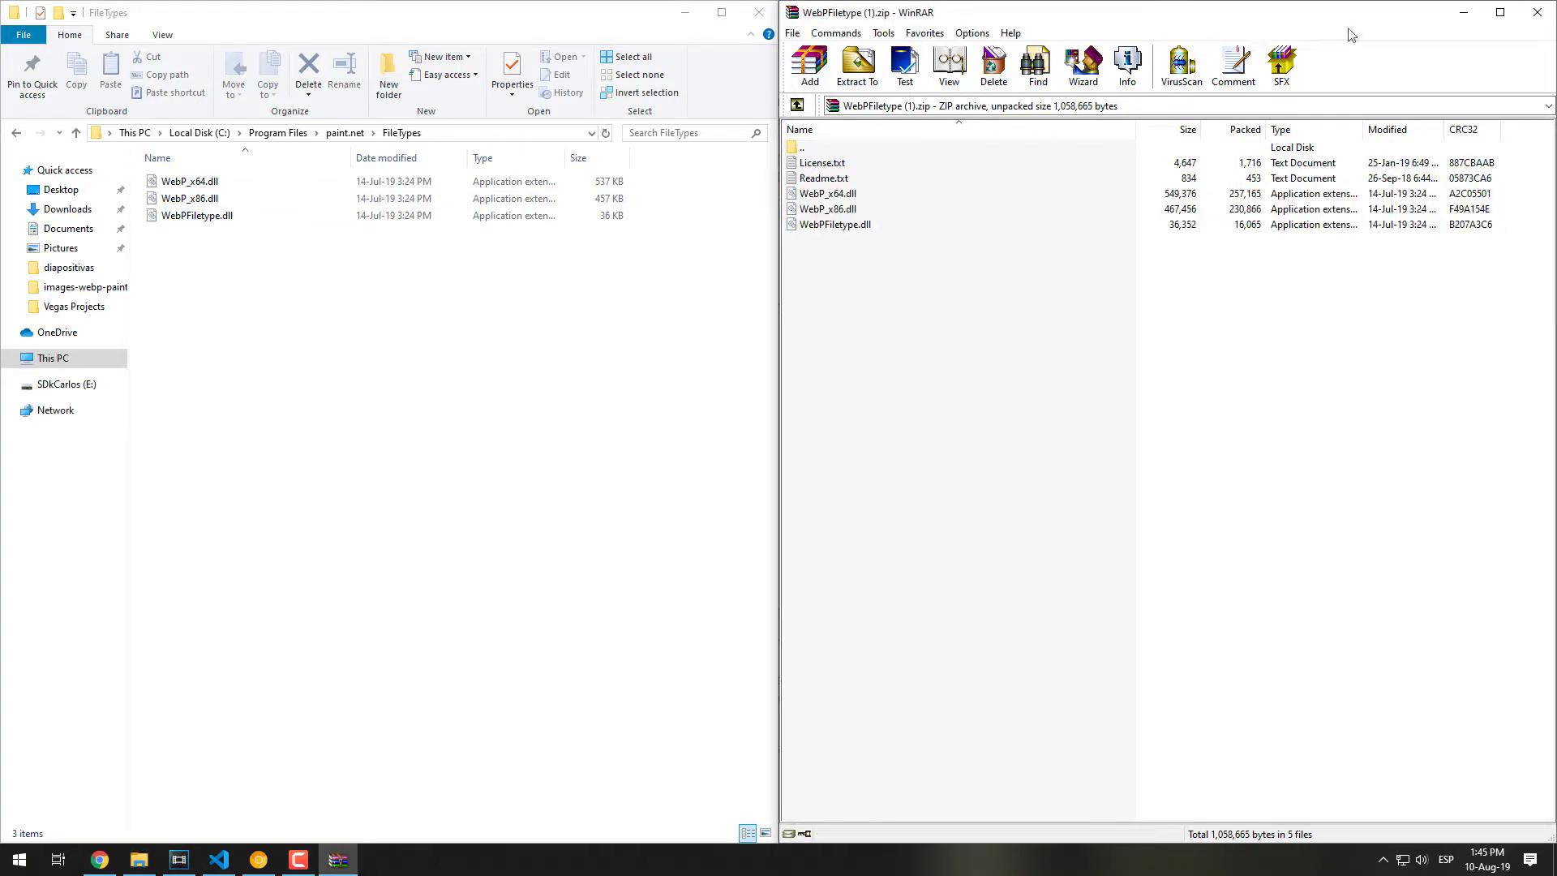
# Close WinRAR and Explorer, then relaunch paint.net from the Start menu.
pyautogui.click(1538, 15)
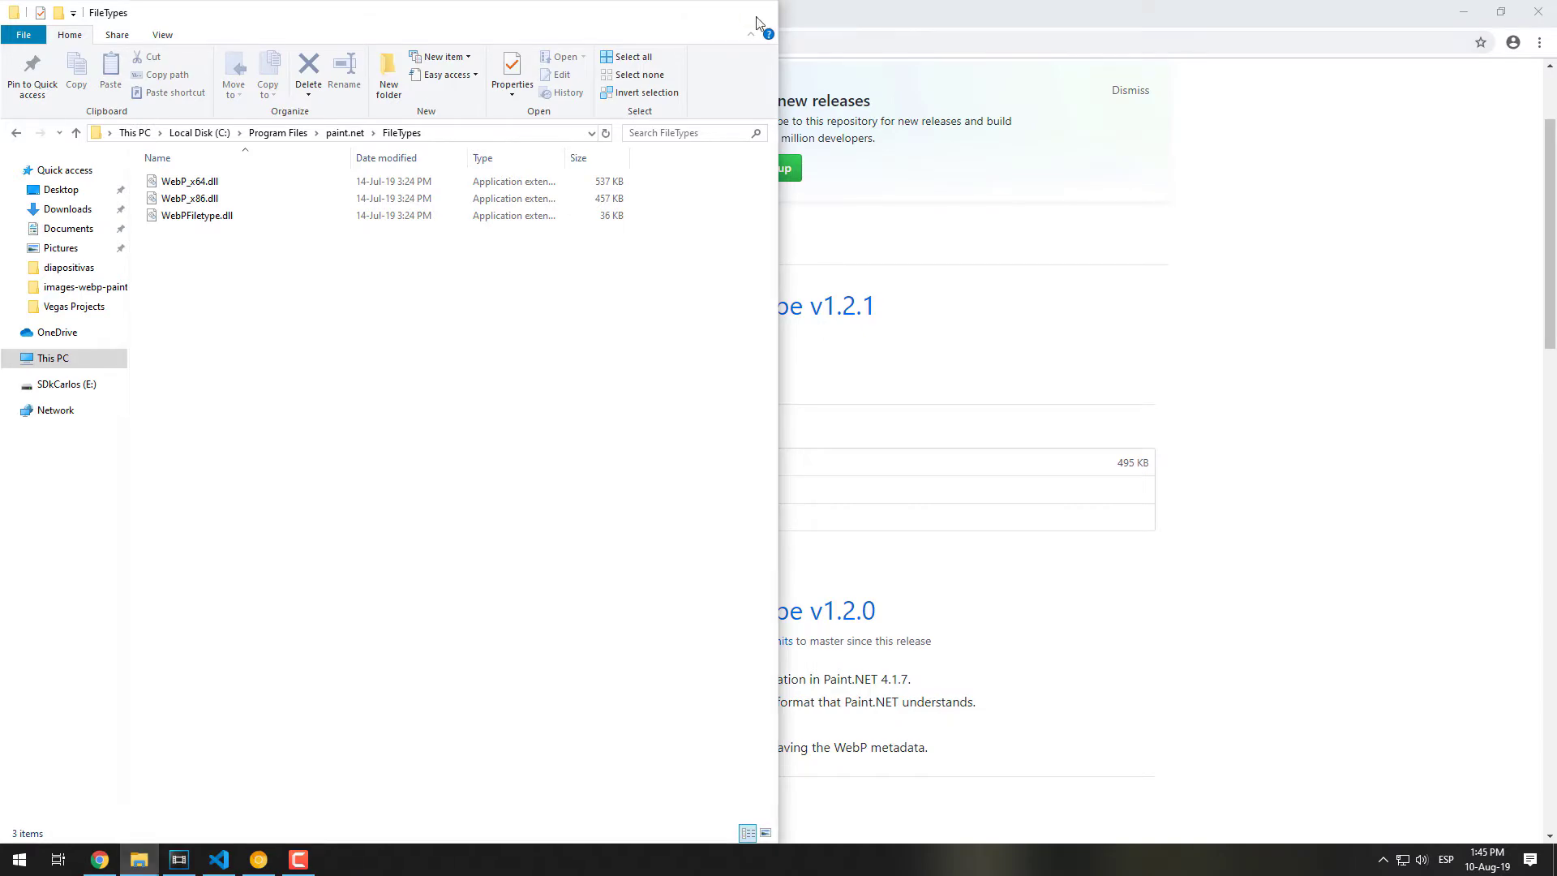
pyautogui.click(759, 12)
pyautogui.click(18, 860)
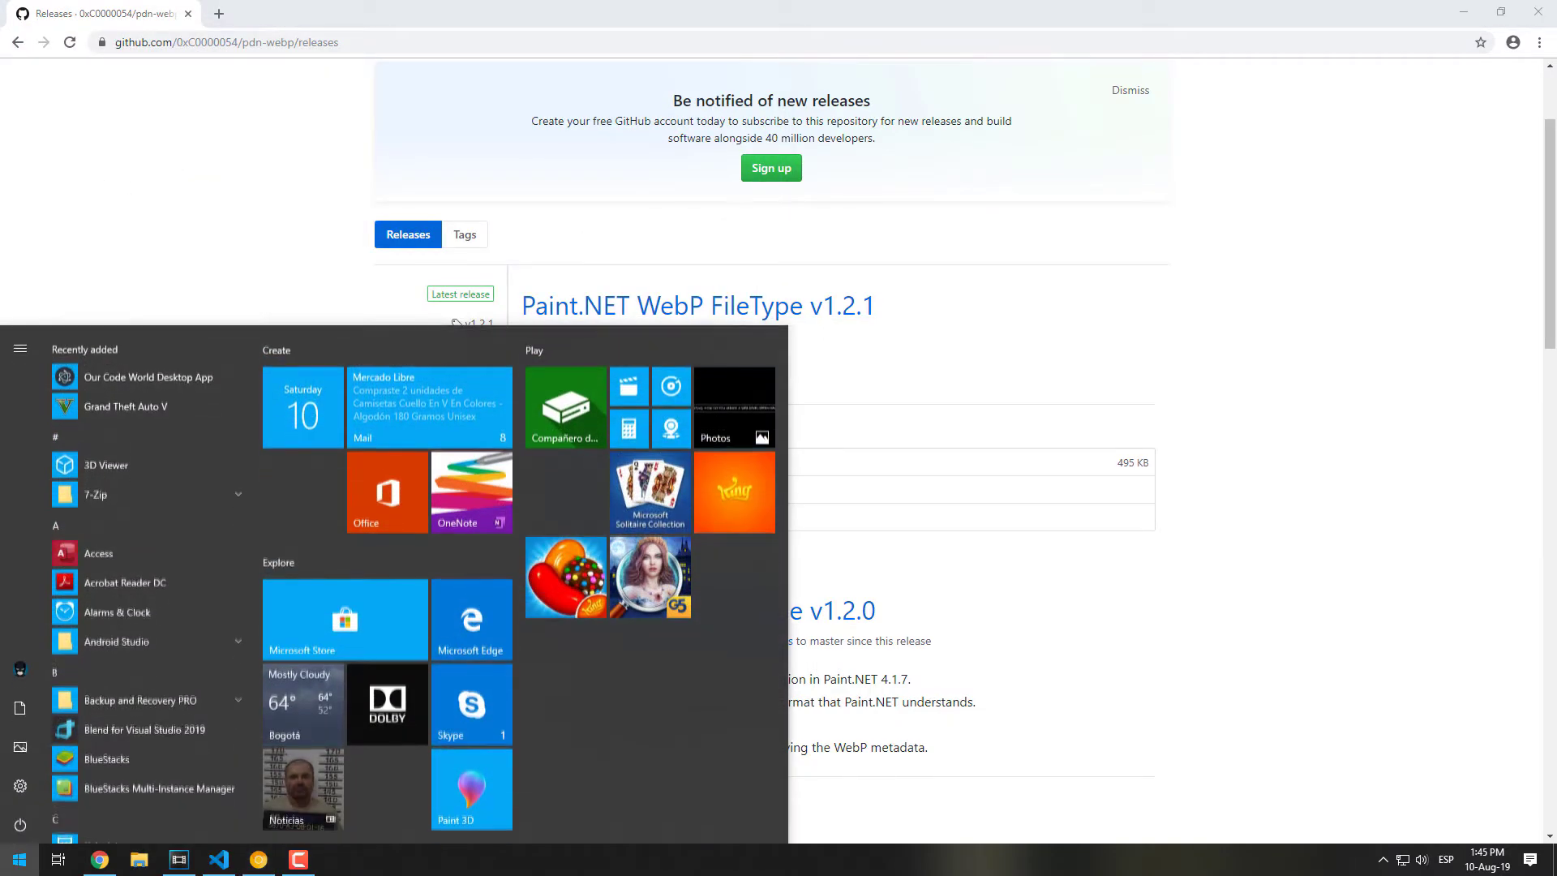
pyautogui.write('paint')
pyautogui.press('Return')
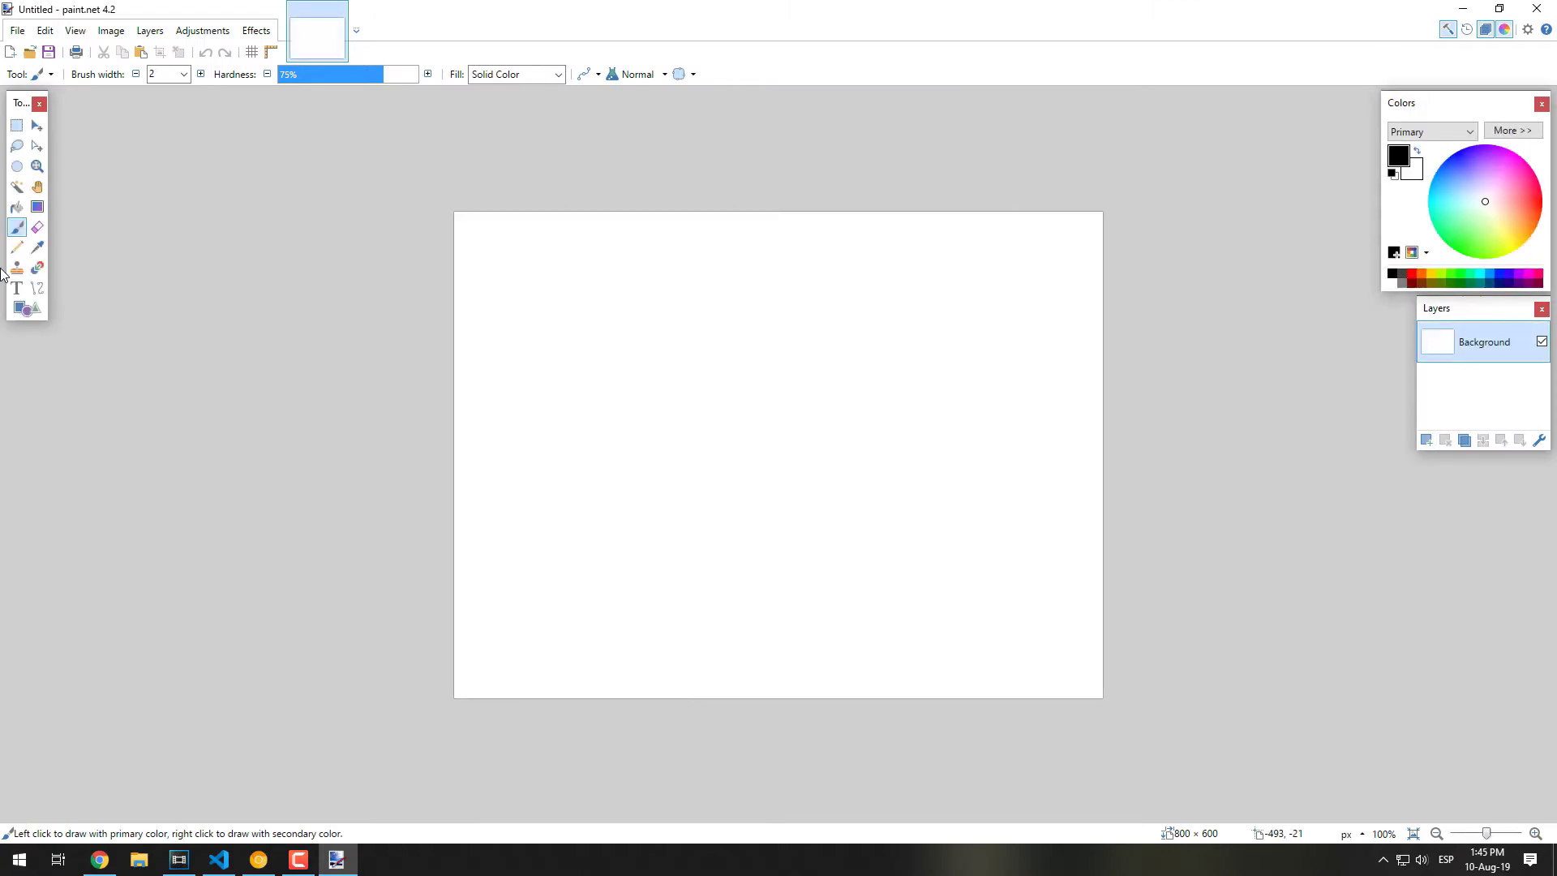
# Add the text 'qweqweqweqweqweqweqwe' near the canvas centre.
pyautogui.click(16, 288)
pyautogui.click(728, 357)
pyautogui.write('qweqweqweqweqweqweqwe')
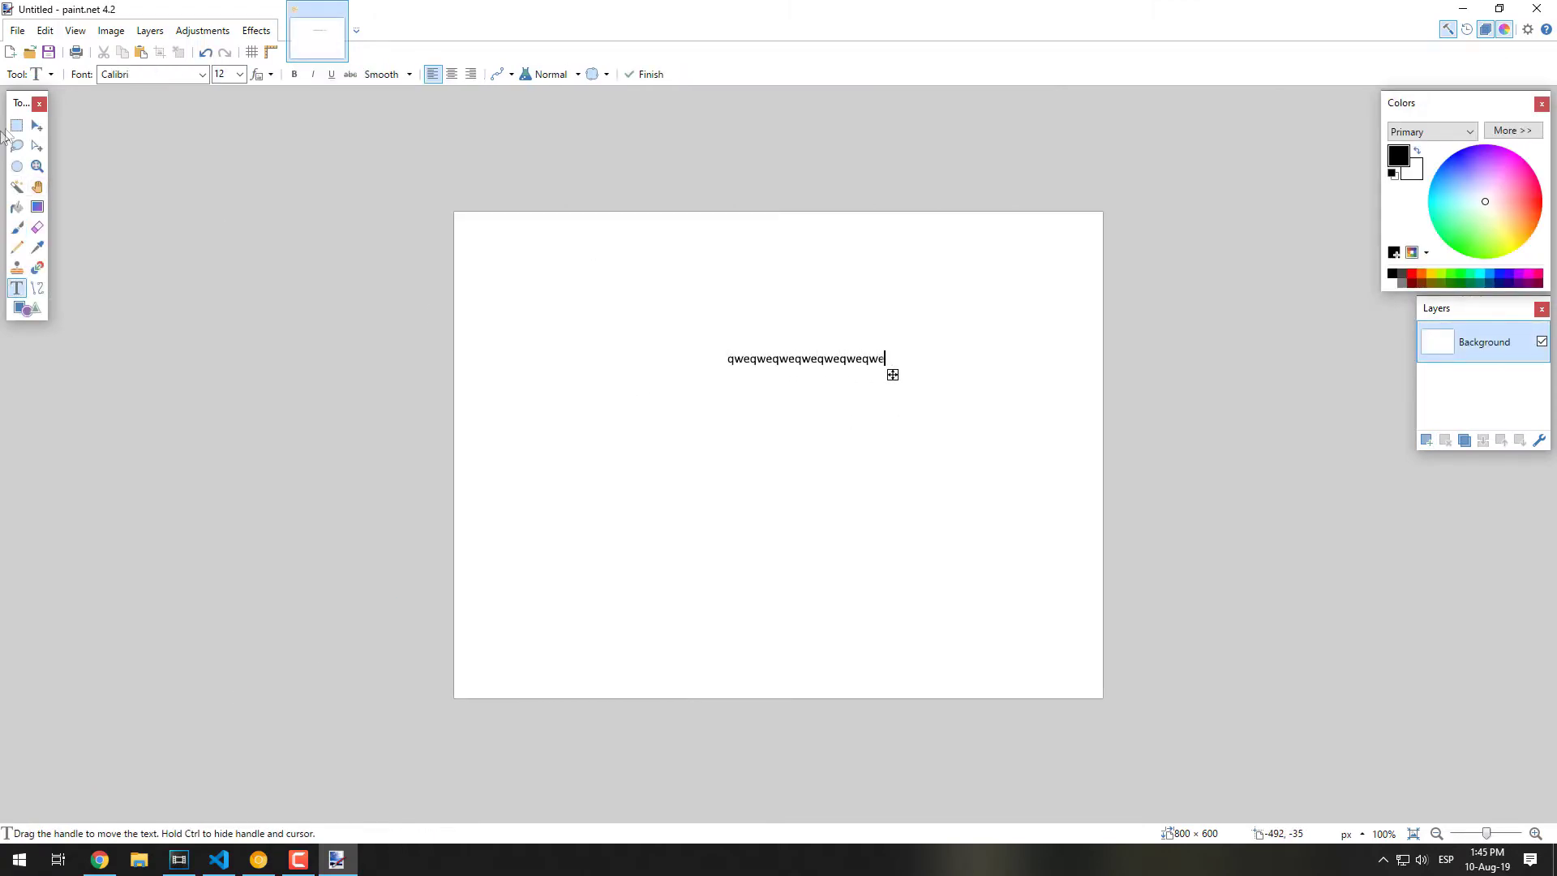
pyautogui.press('Escape')
# Erase a square over the end of the text to transparency.
pyautogui.press('s')
pyautogui.moveTo(887, 428); pyautogui.dragTo(788, 316)
pyautogui.press('Delete')
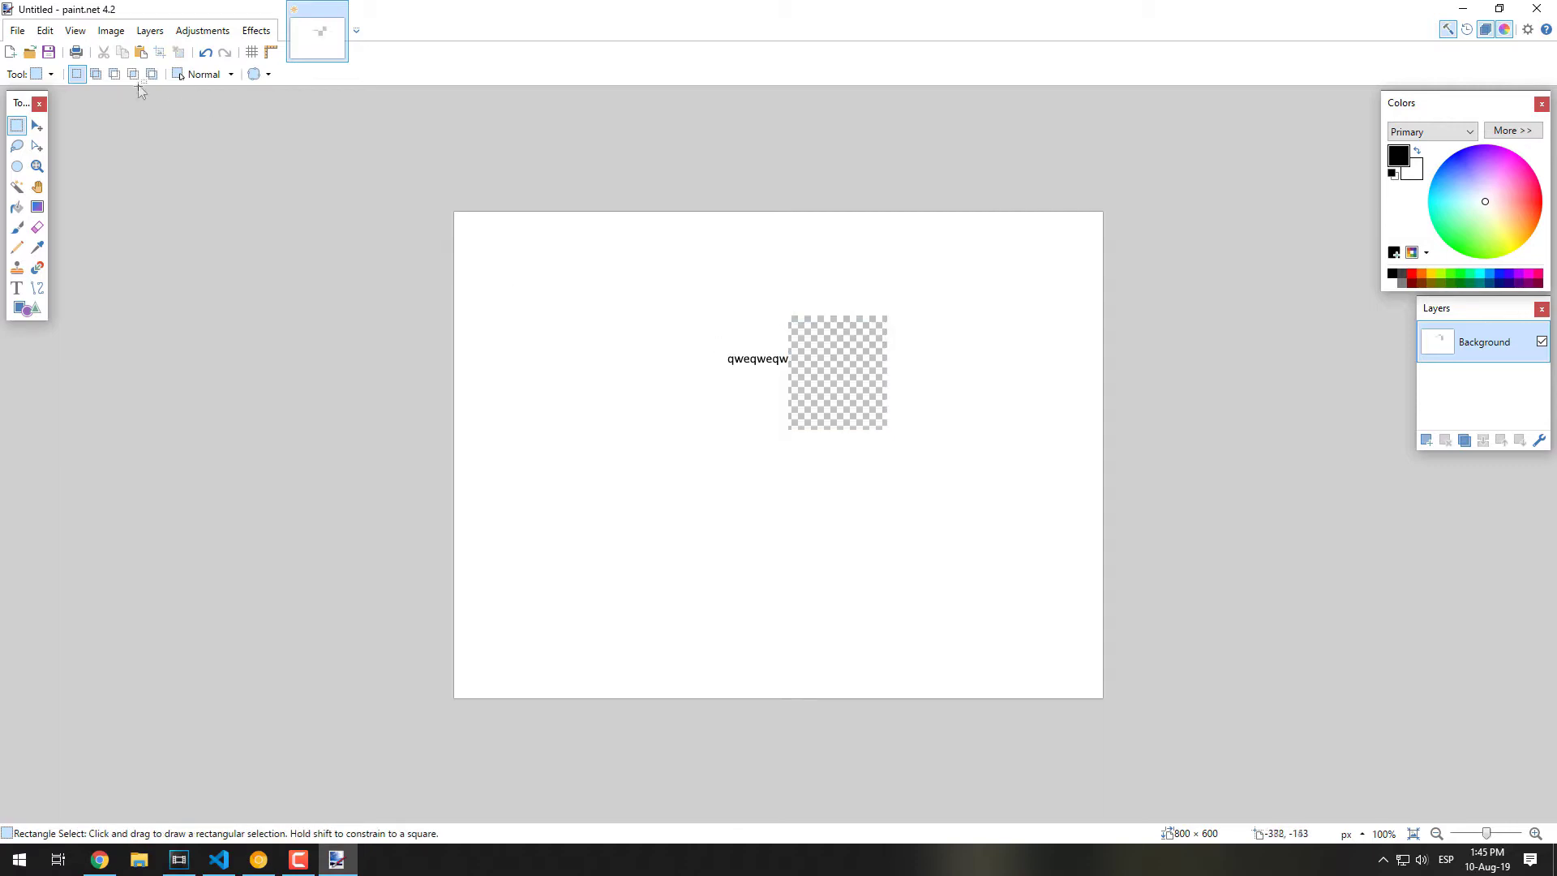
pyautogui.click(17, 30)
# Save the image to the Desktop as WebP file example_webp.
pyautogui.click(67, 175)
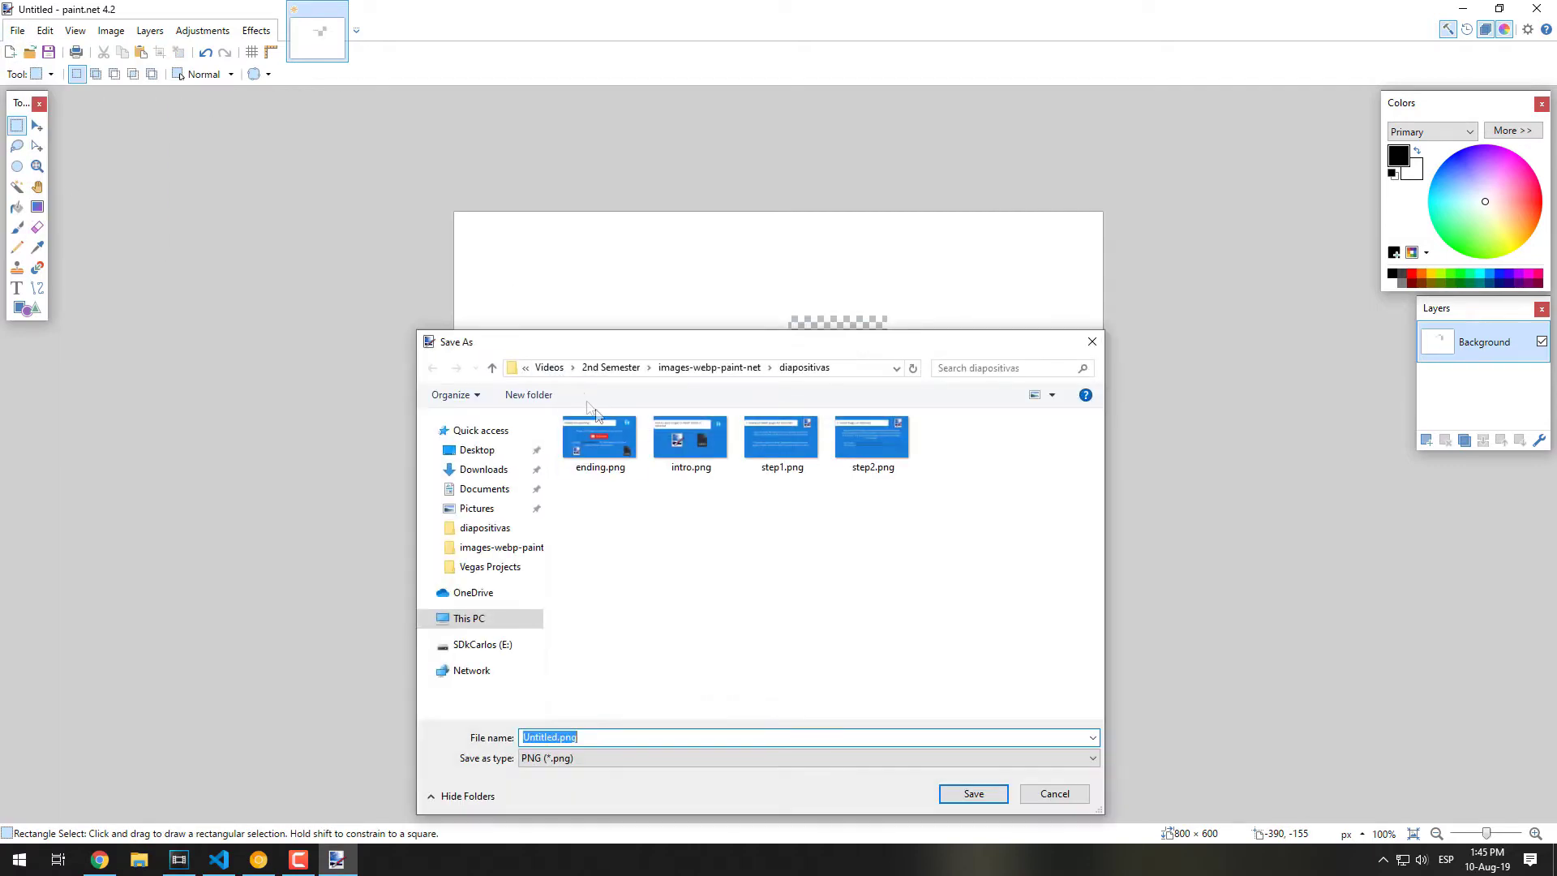
pyautogui.click(464, 450)
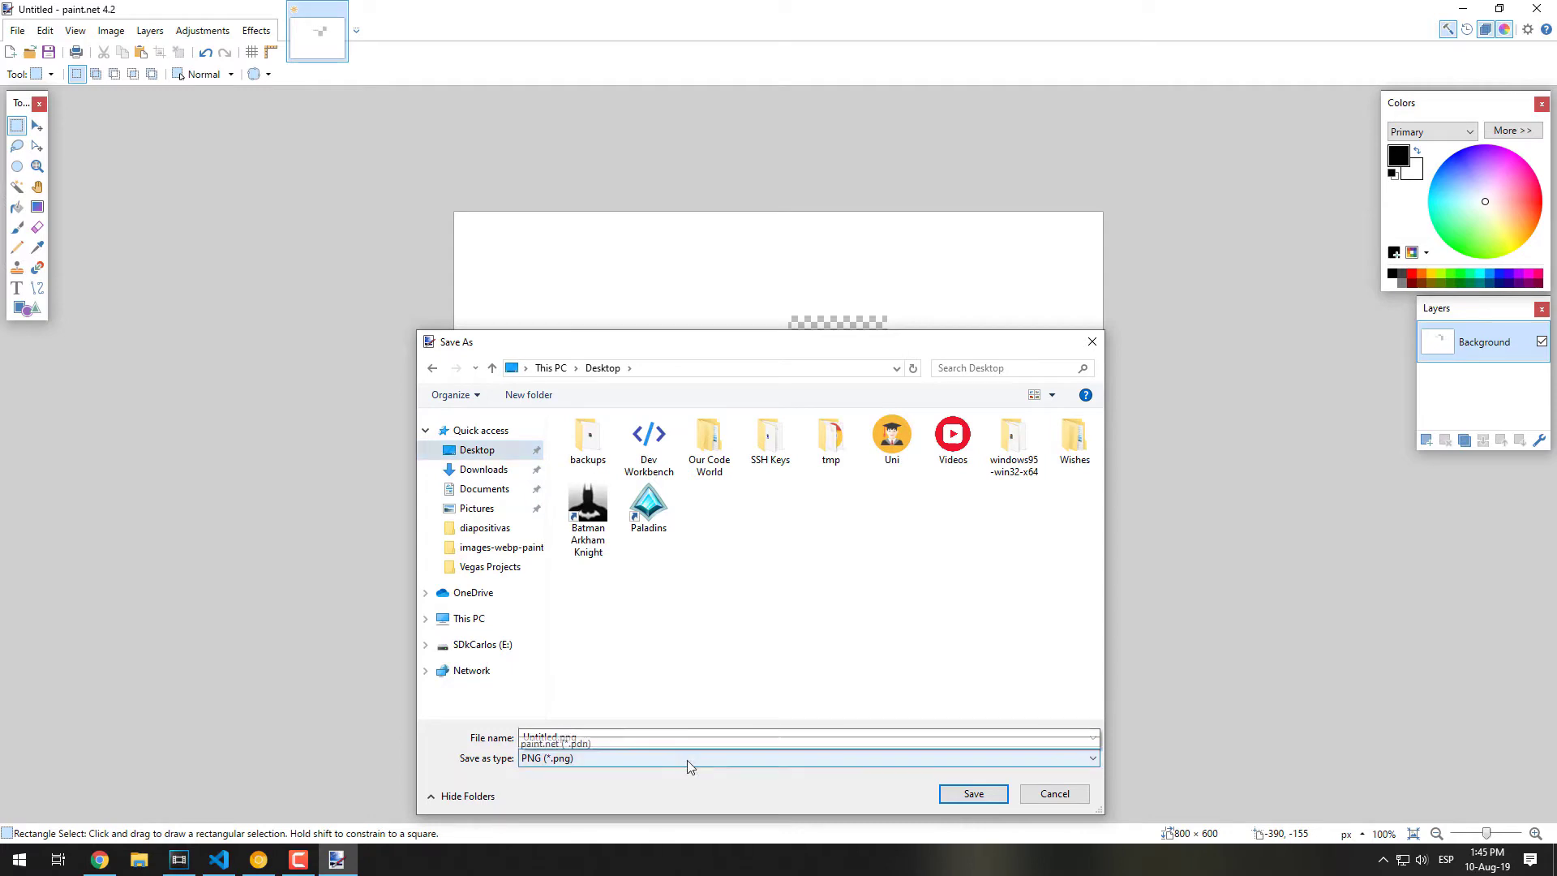
pyautogui.click(689, 757)
pyautogui.click(596, 746)
pyautogui.doubleClick(635, 739)
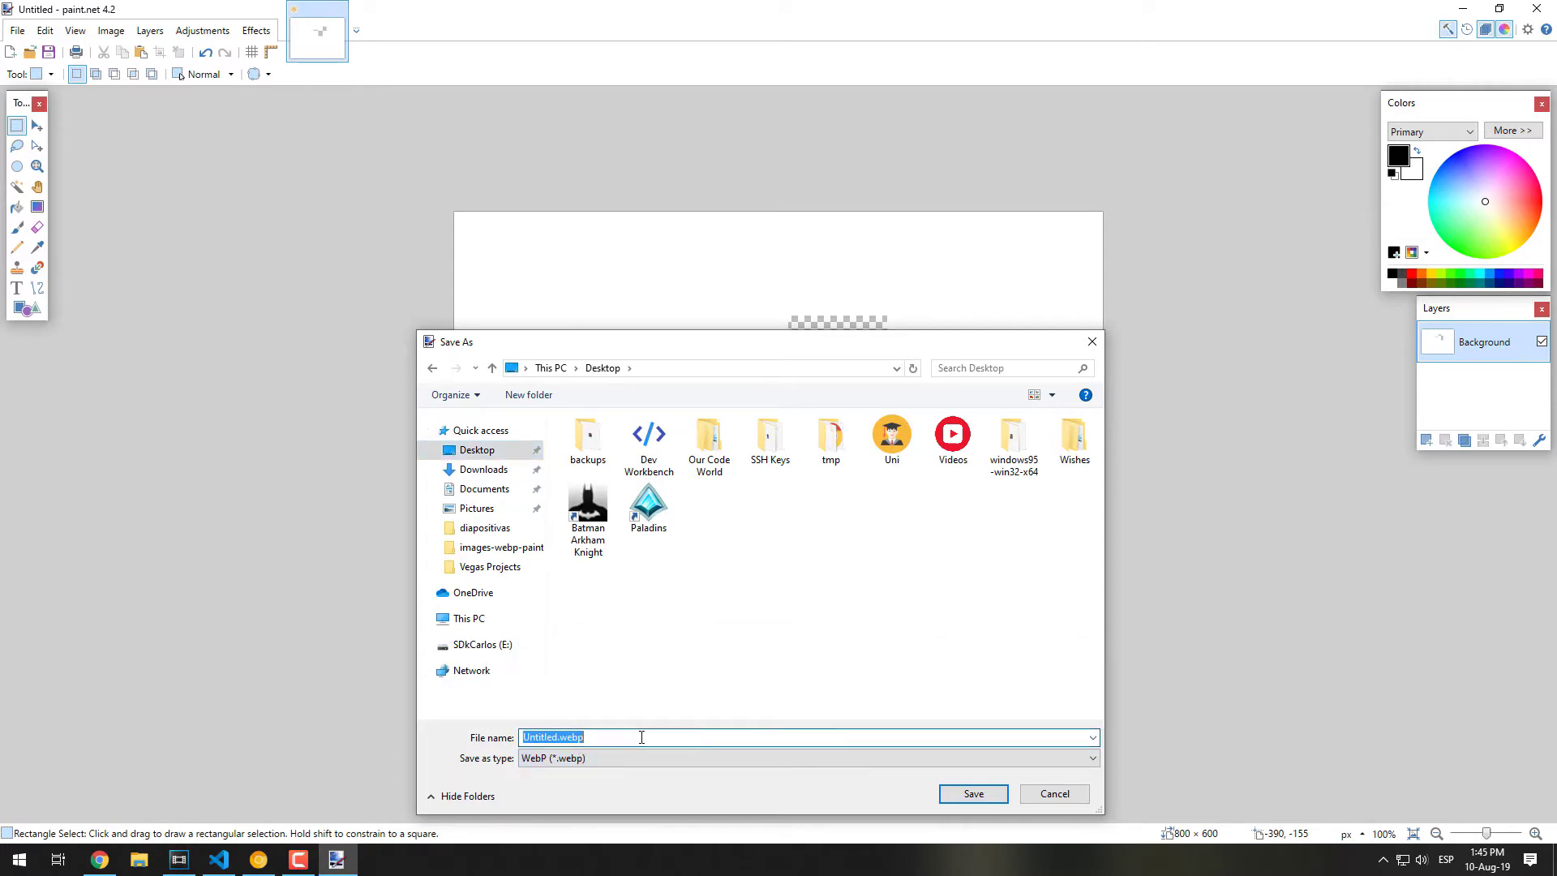
pyautogui.write('example_')
pyautogui.press('Return')
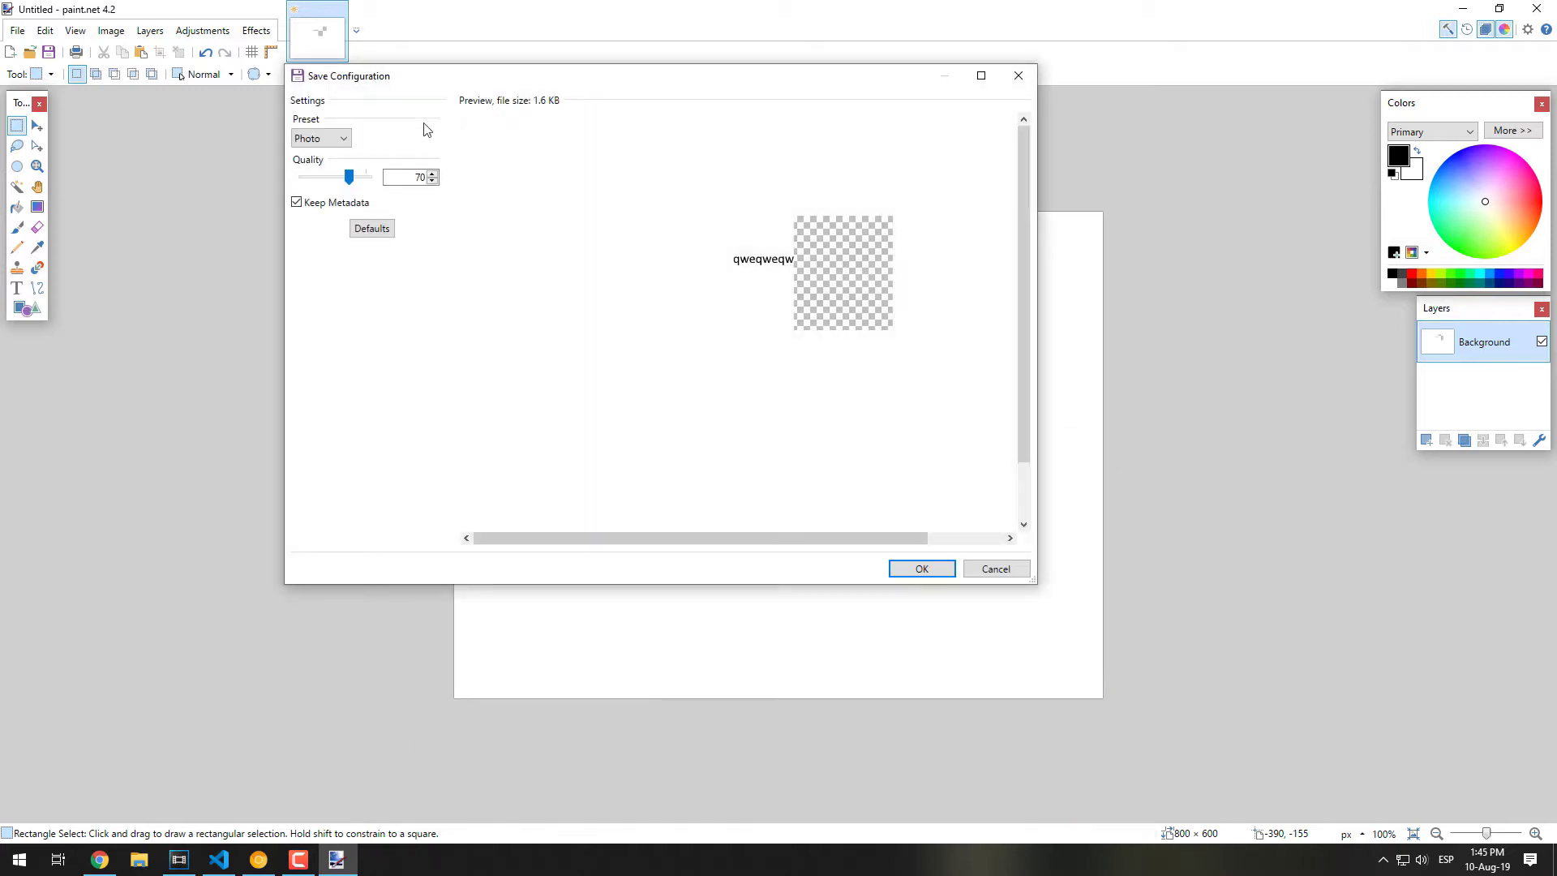
# Choose the Picture encoding preset for the WebP save.
pyautogui.click(333, 139)
pyautogui.click(321, 230)
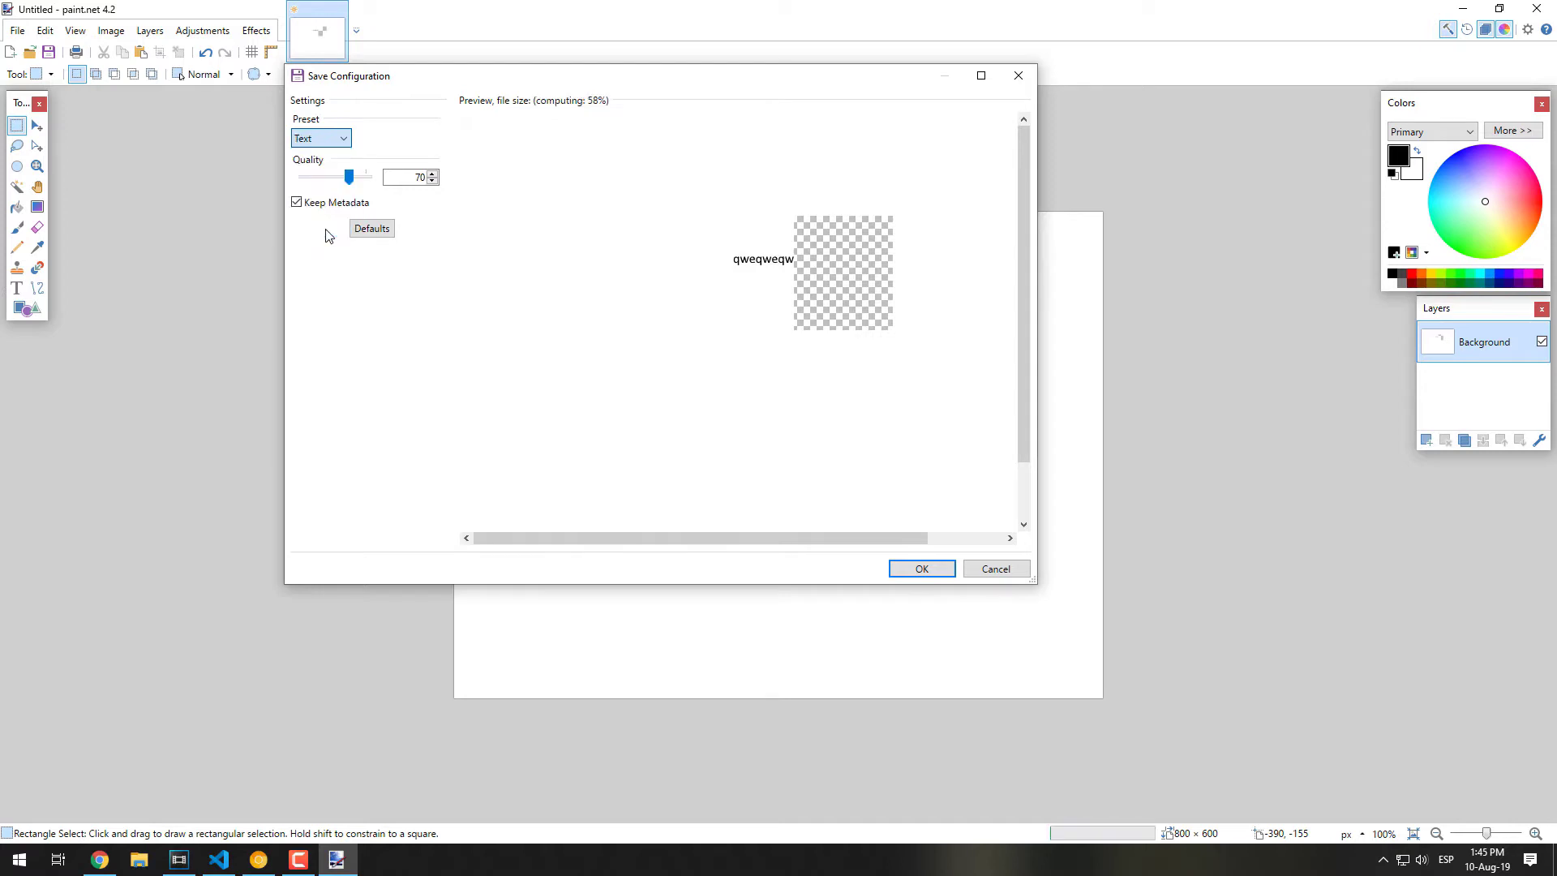
pyautogui.click(324, 139)
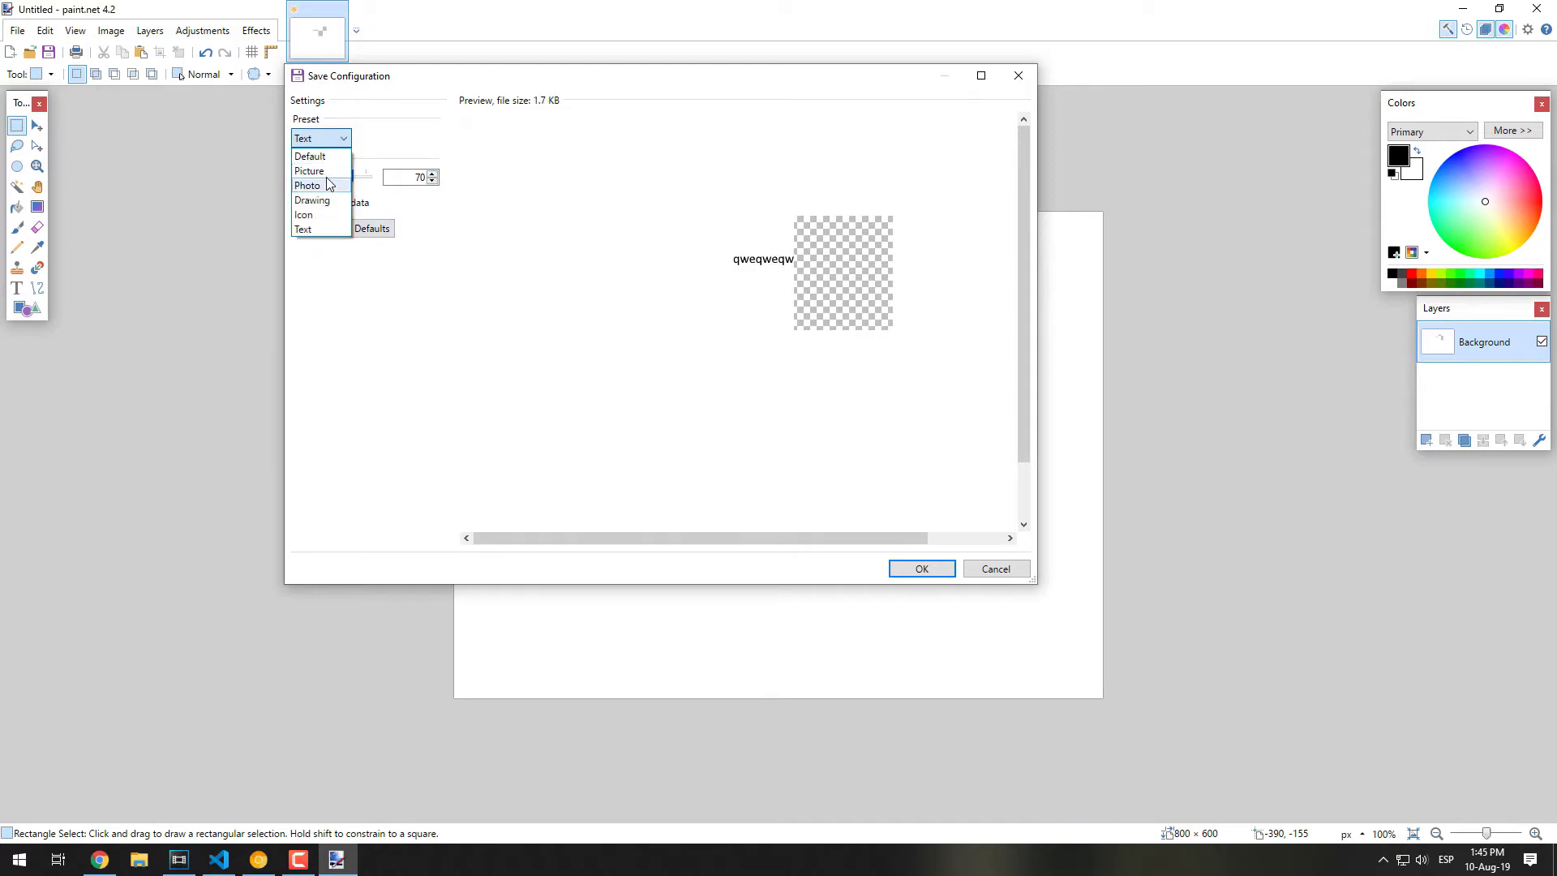
pyautogui.click(325, 174)
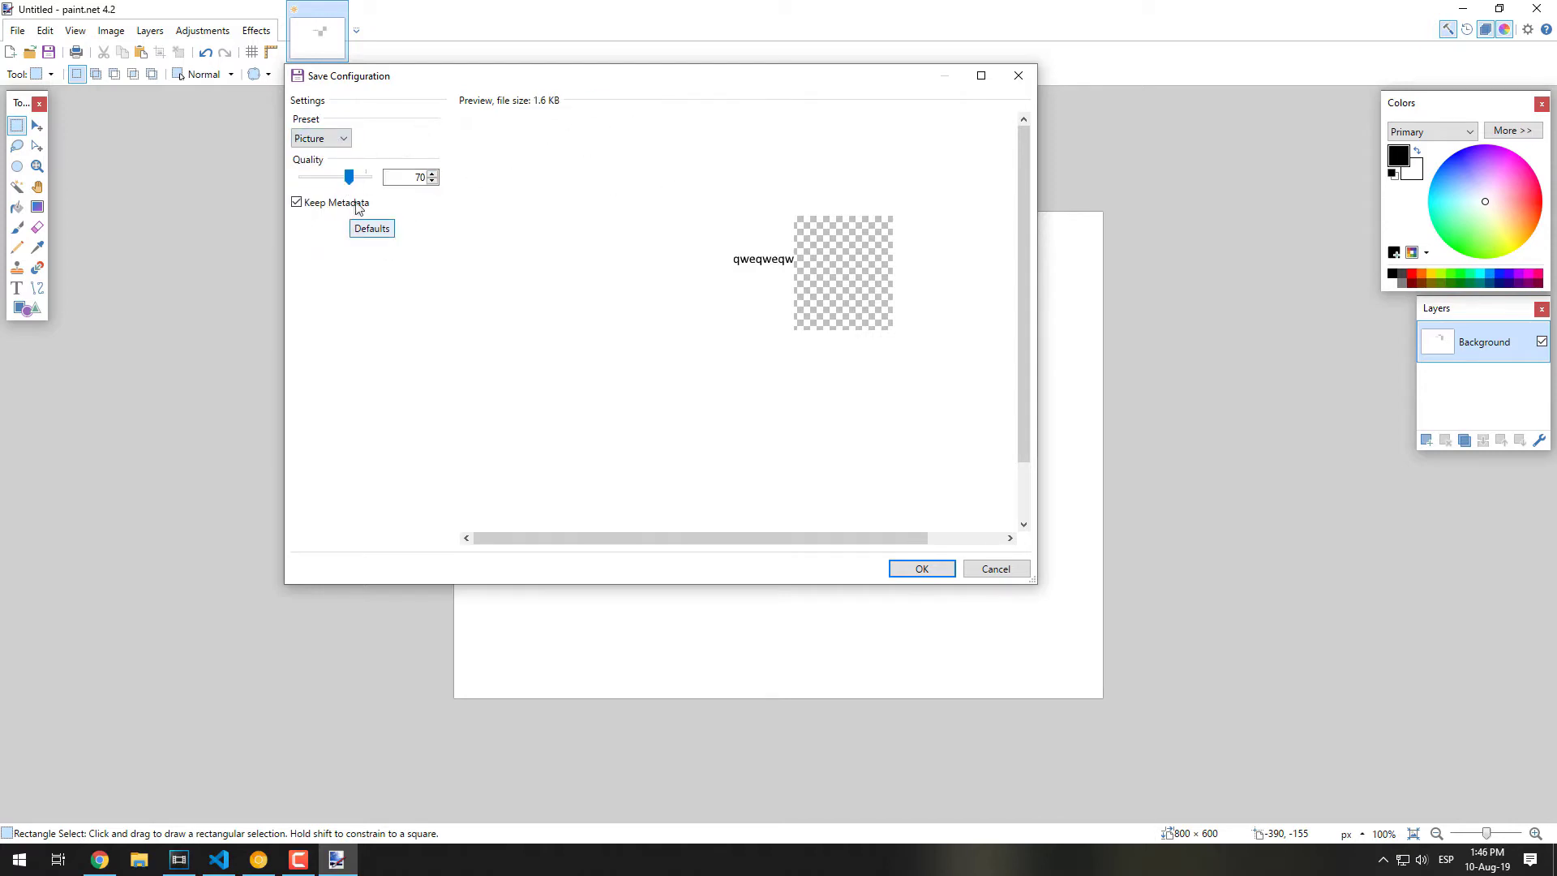
# Confirm the WebP save and open example_webp.webp from the Desktop in Chrome.
pyautogui.click(923, 568)
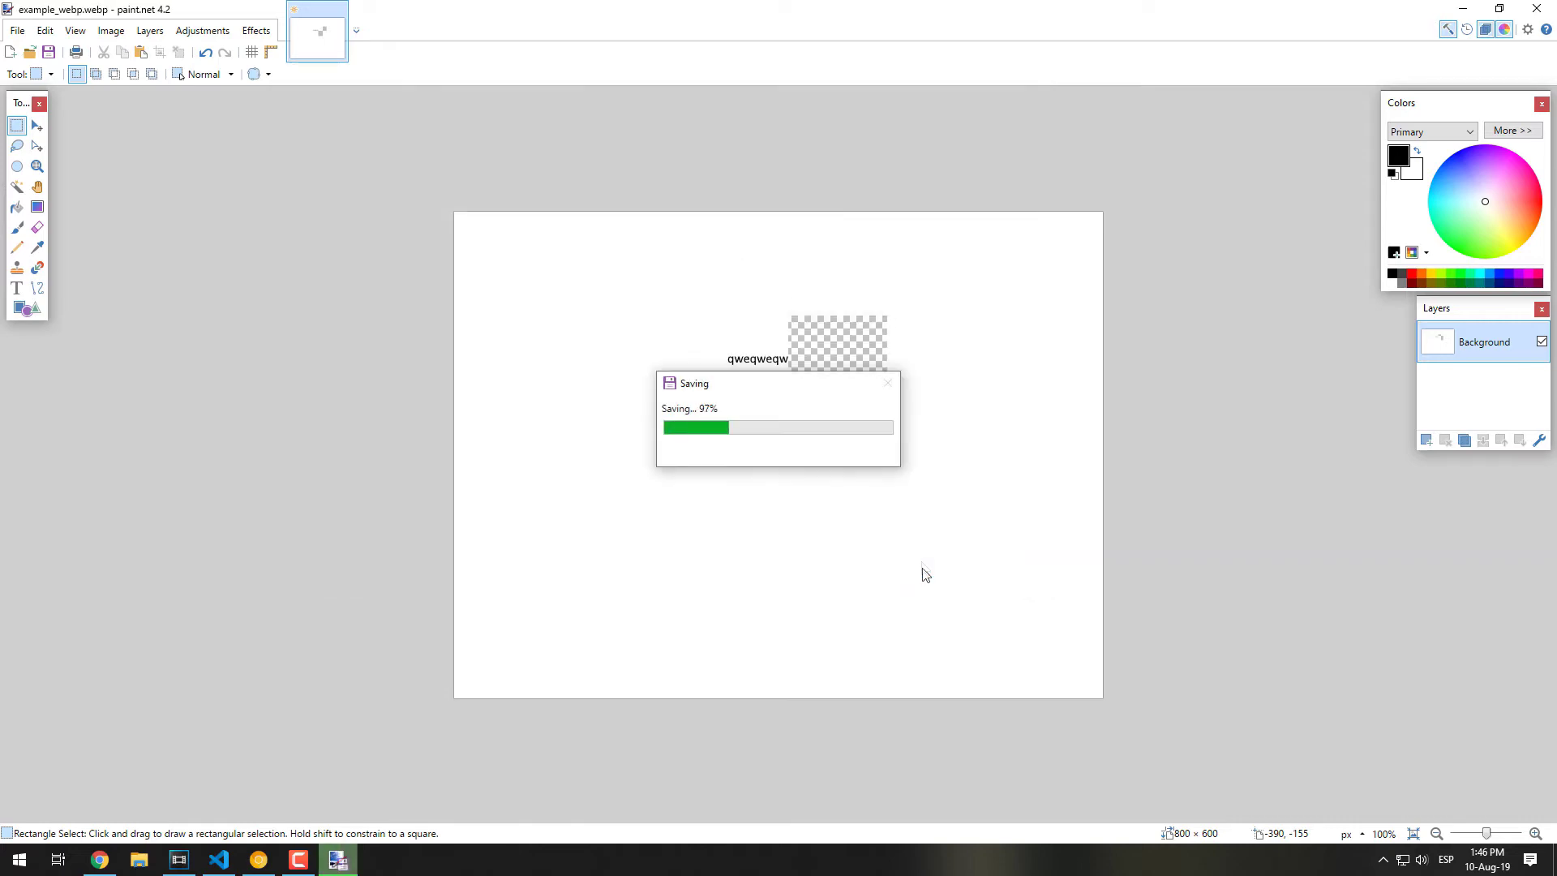
pyautogui.click(1553, 860)
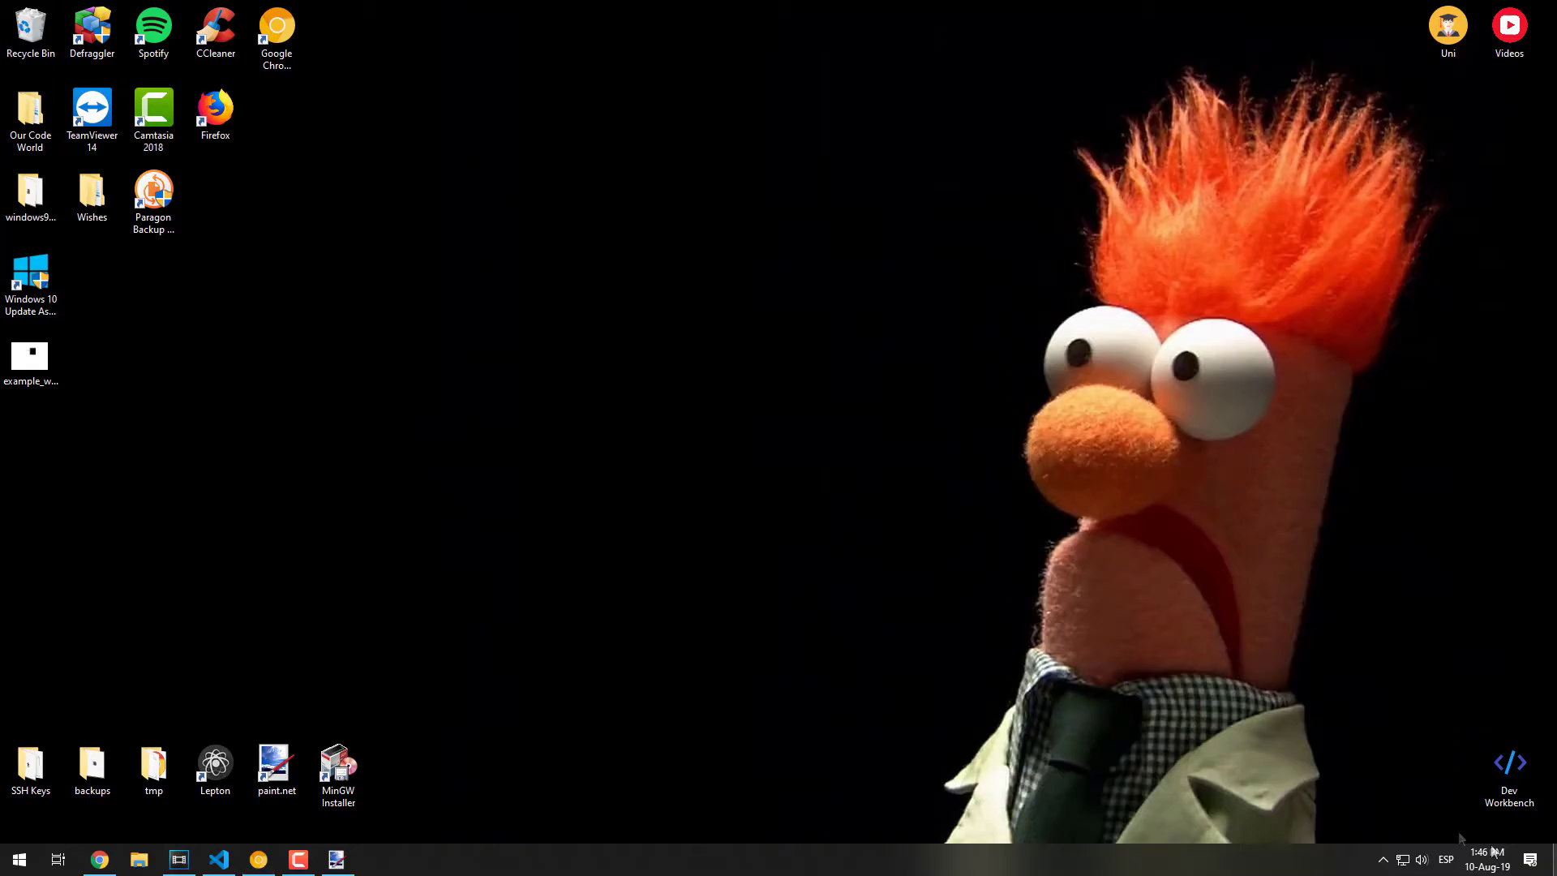
pyautogui.doubleClick(53, 357)
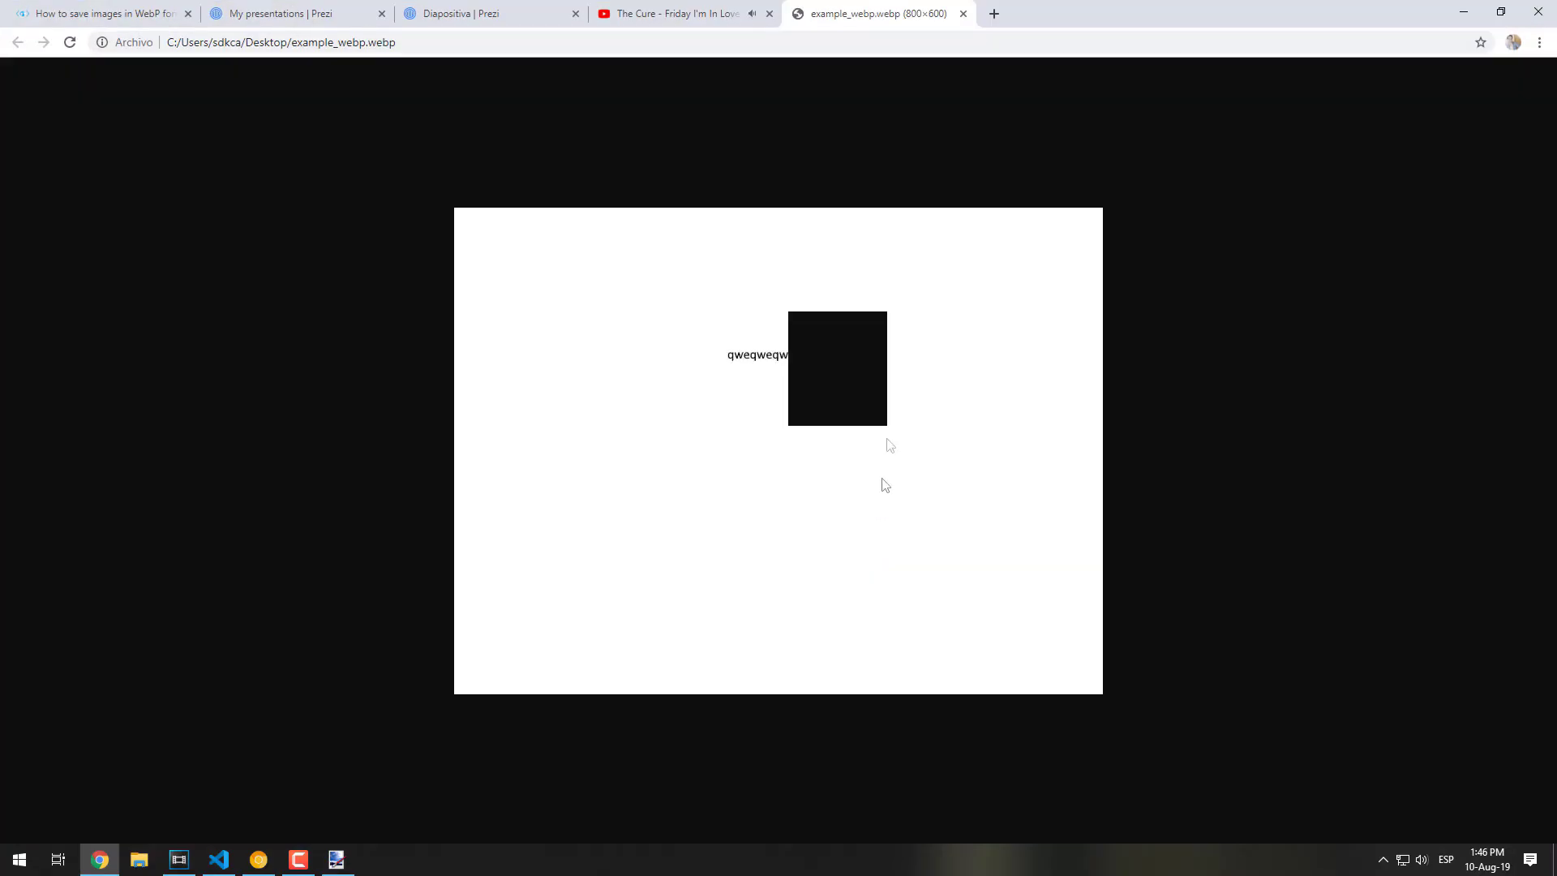
# Inspect the displayed image in Chrome DevTools, then close DevTools.
pyautogui.rightClick(753, 265)
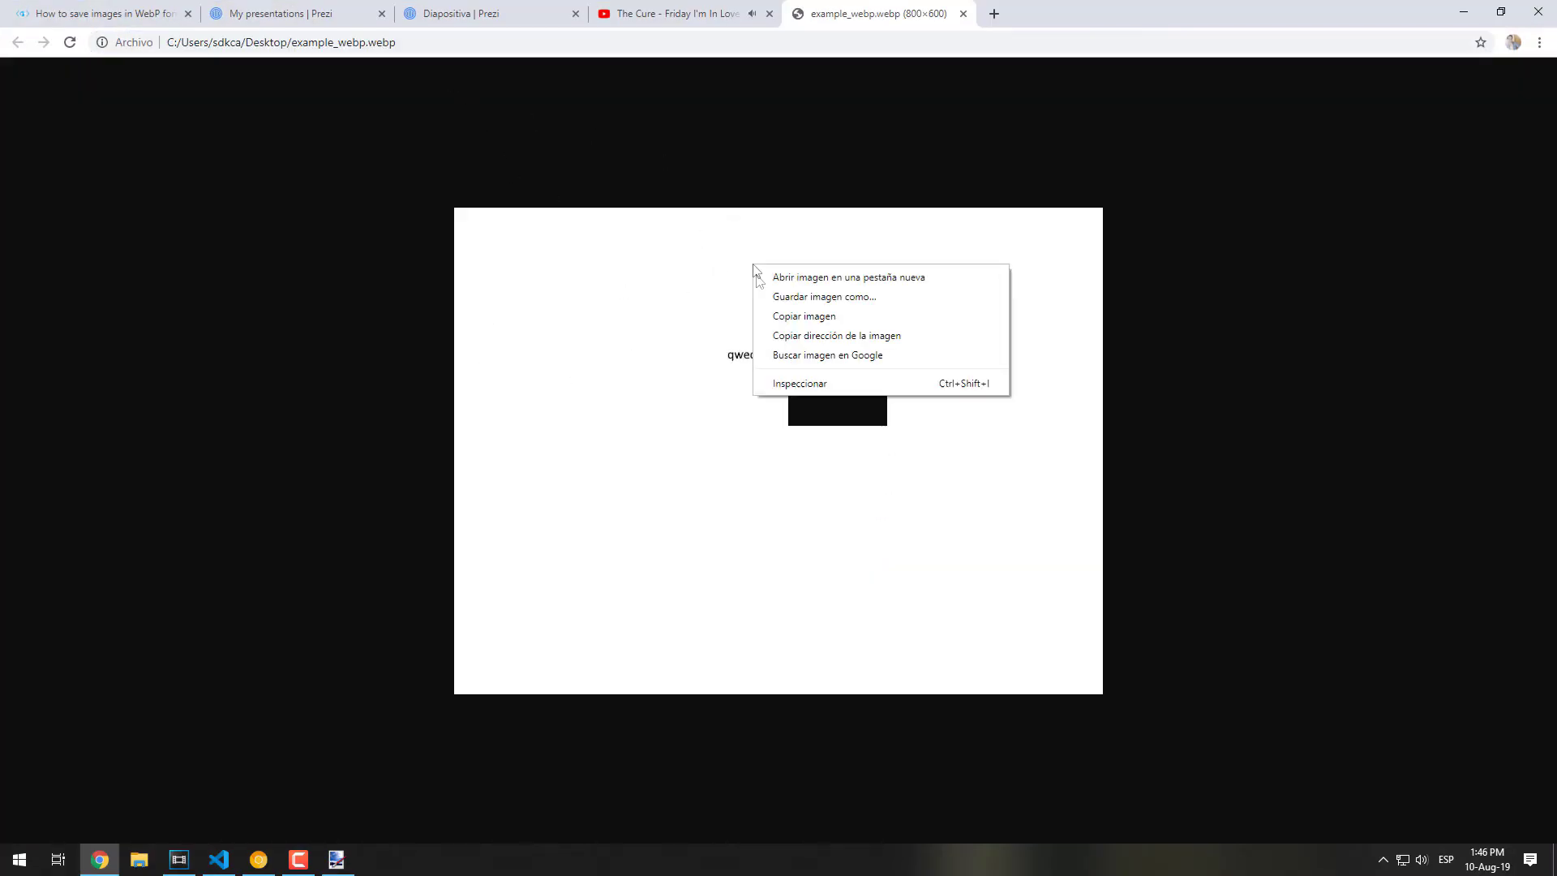
pyautogui.click(838, 383)
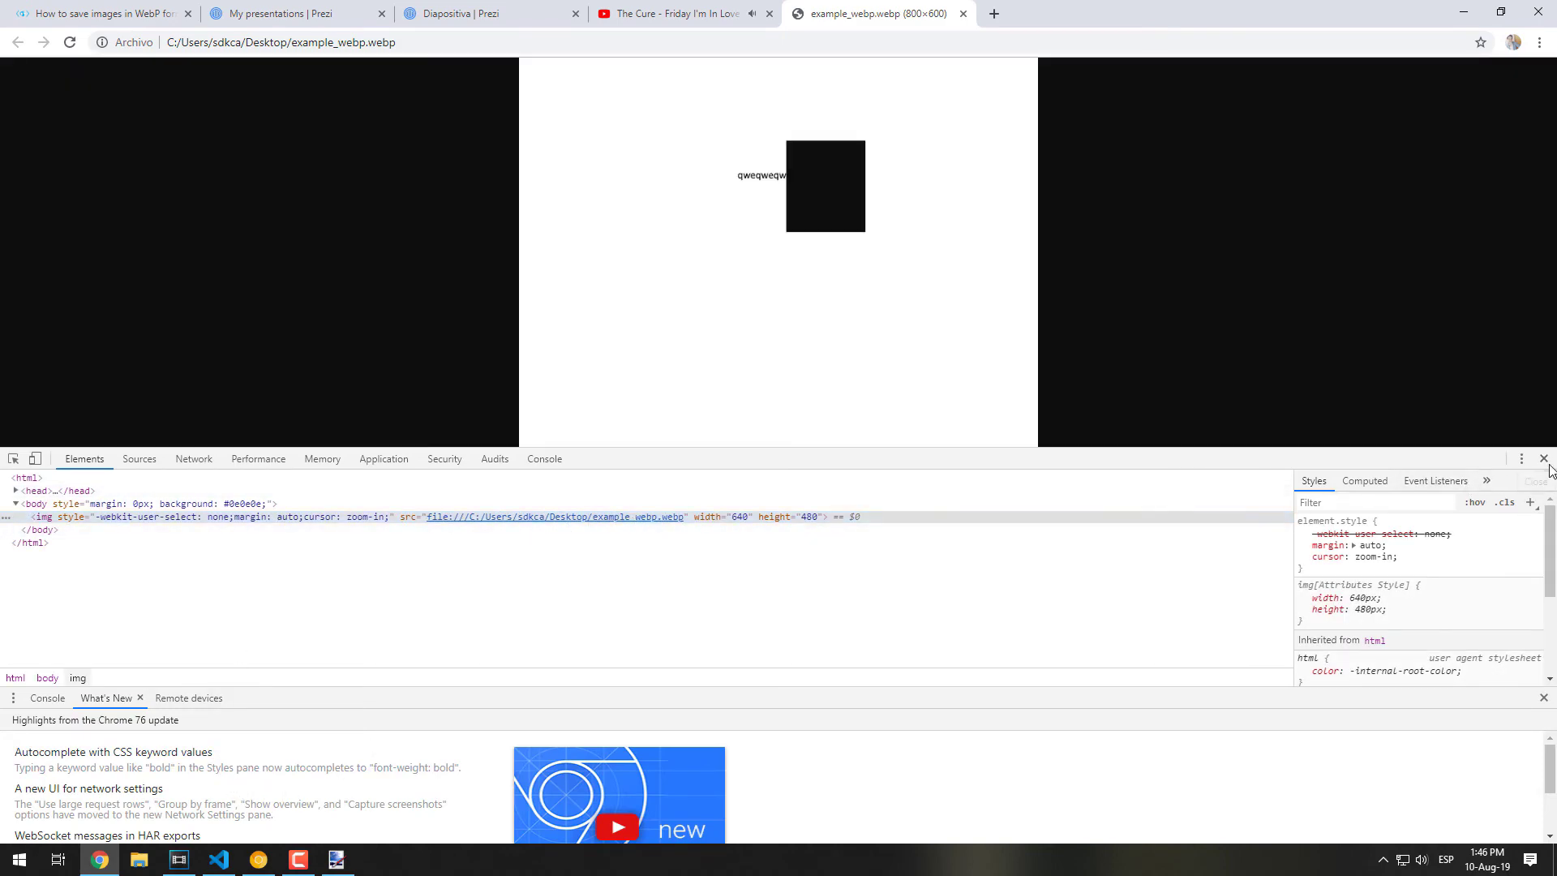
pyautogui.click(1544, 459)
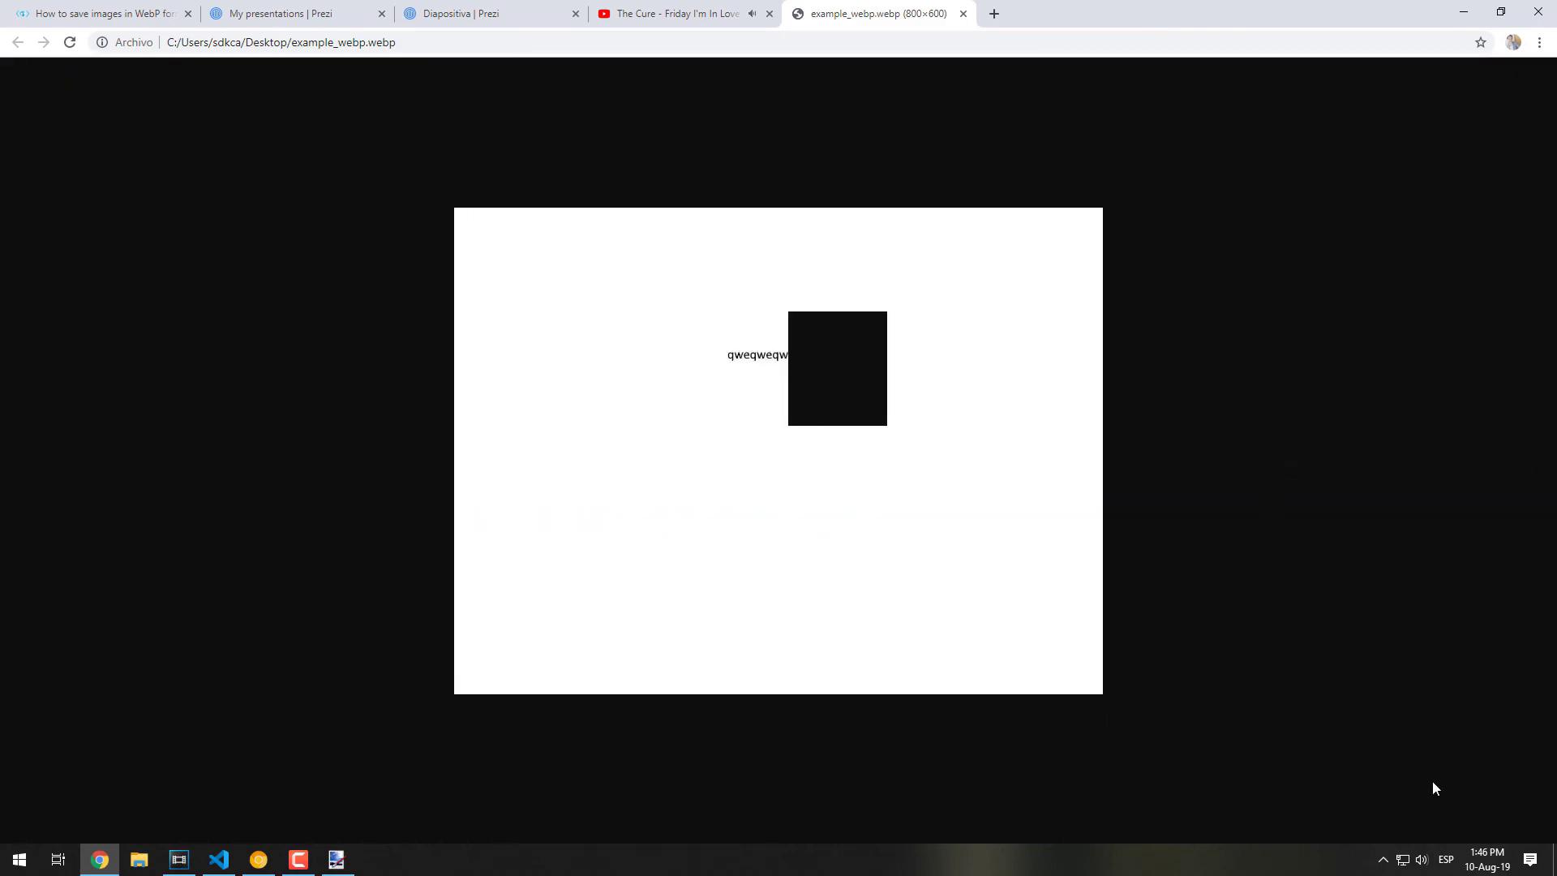